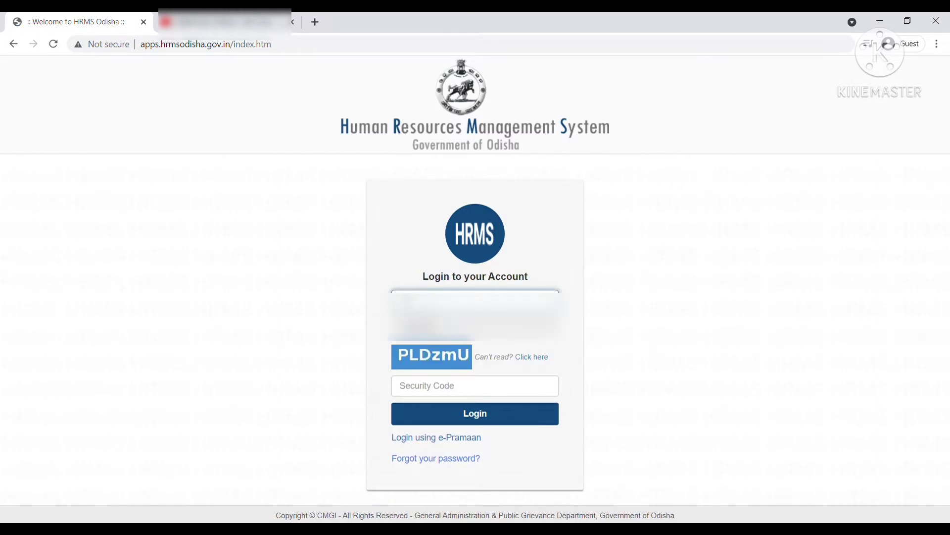
Step: Log in to the HRMS account with the user ID, the account password and the displayed security code
type("**")
left_click(451, 327)
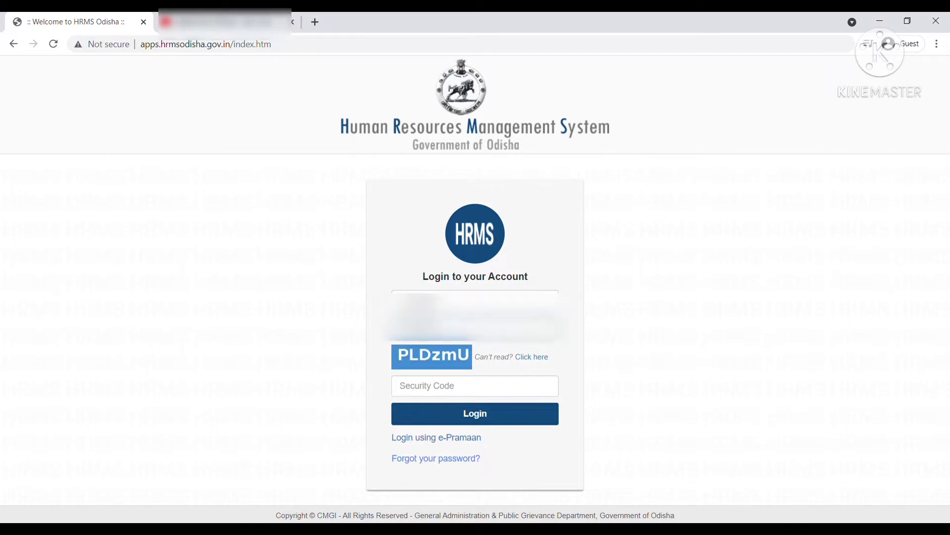
type("*")
key("Tab")
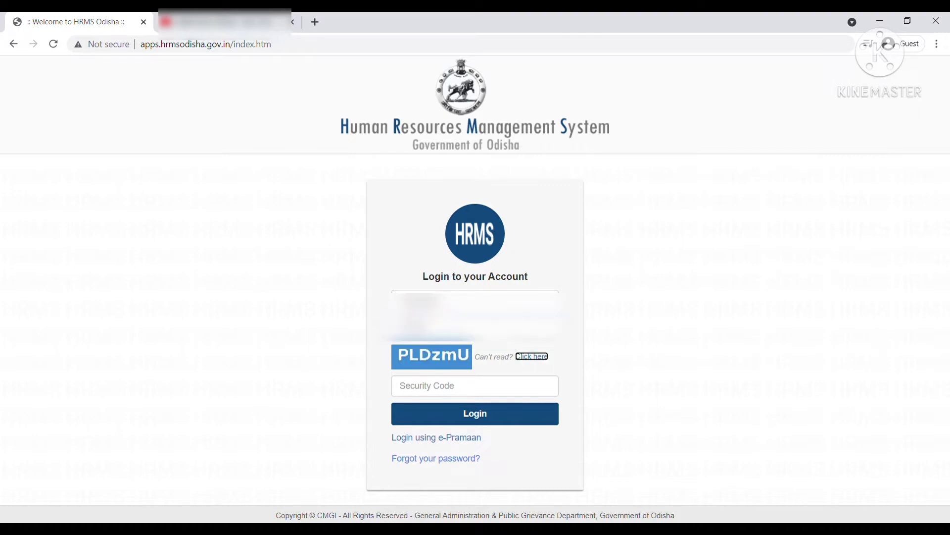
key("Tab")
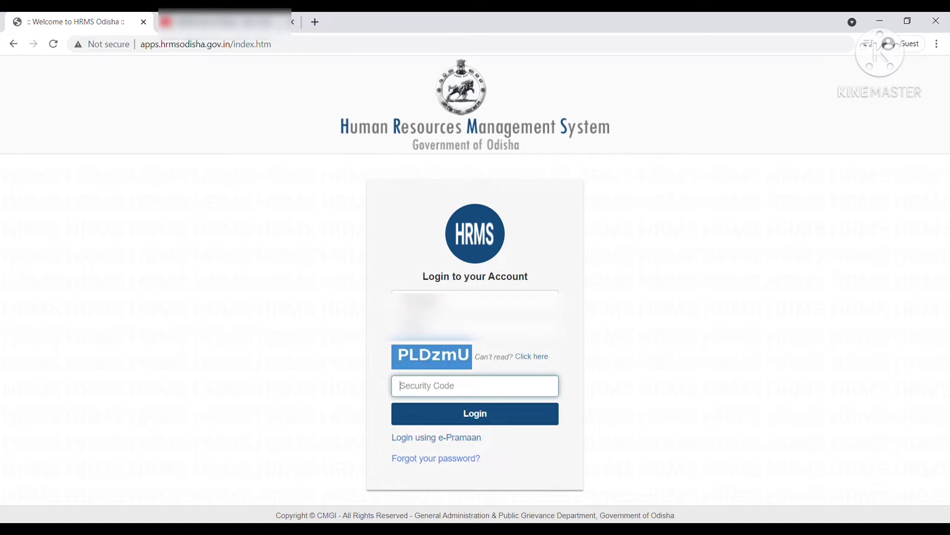
type("pldzmu")
left_click(480, 420)
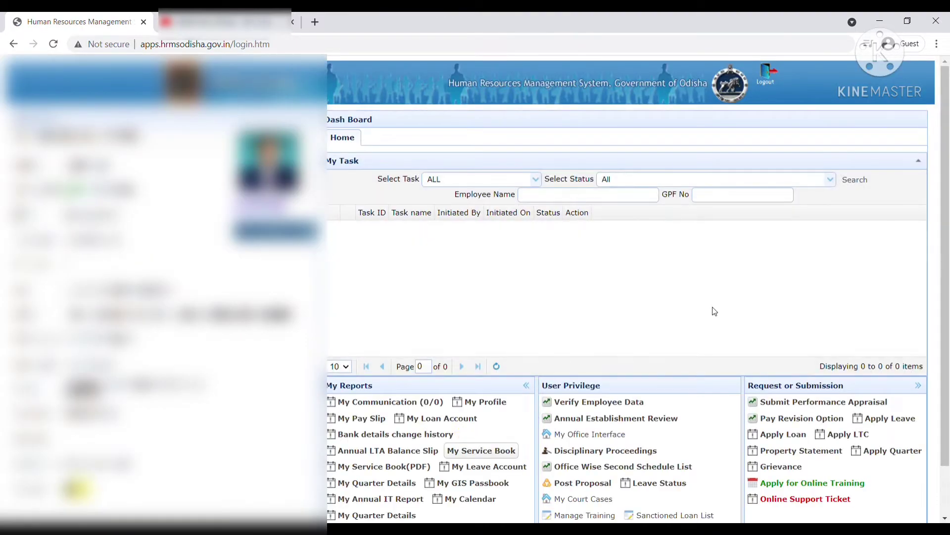
Step: Open the office interface's process authorizations for editing and view the employee selection form for Service Book Entry
left_click_drag(948, 172, 948, 219)
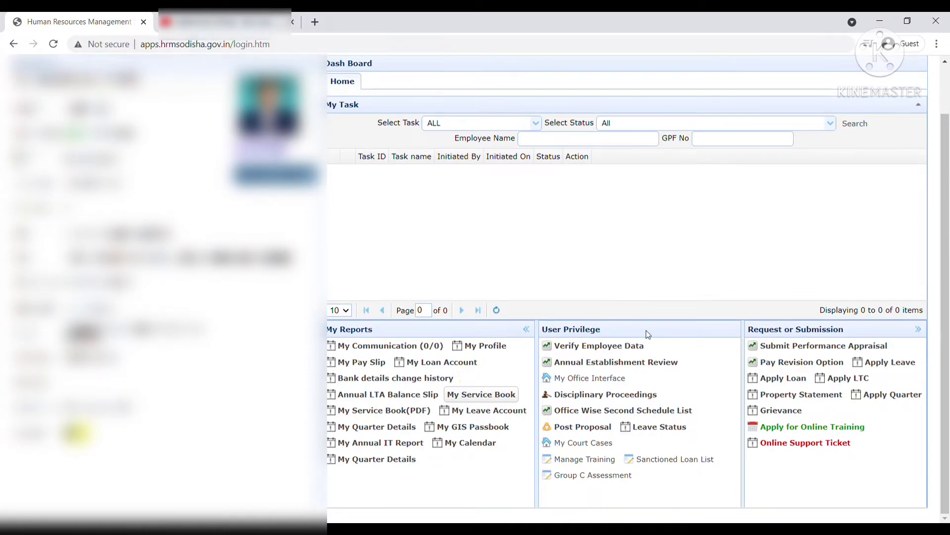
left_click(609, 379)
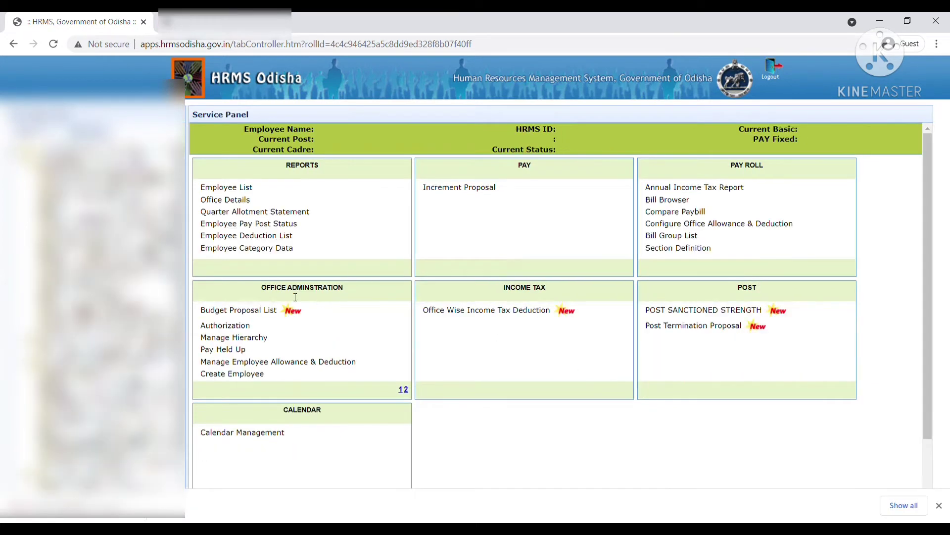
left_click(224, 327)
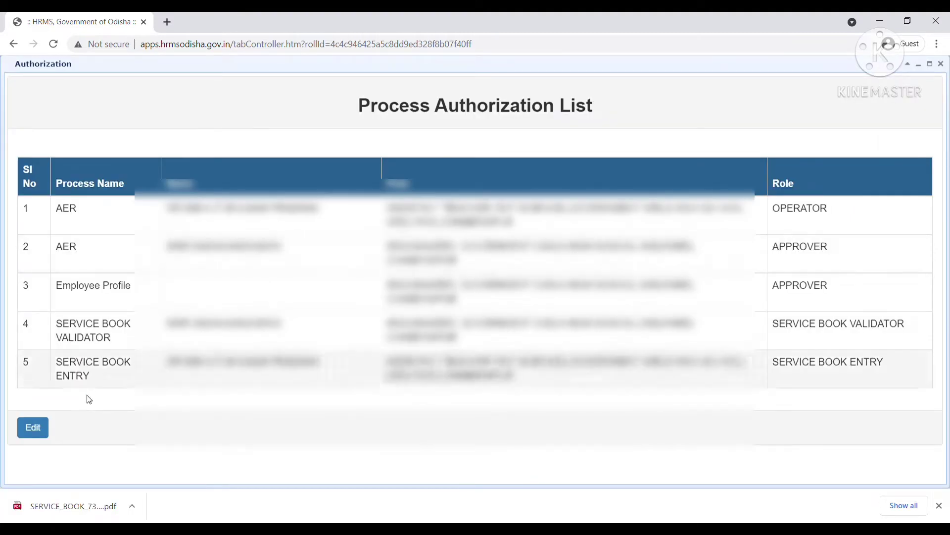
left_click(34, 433)
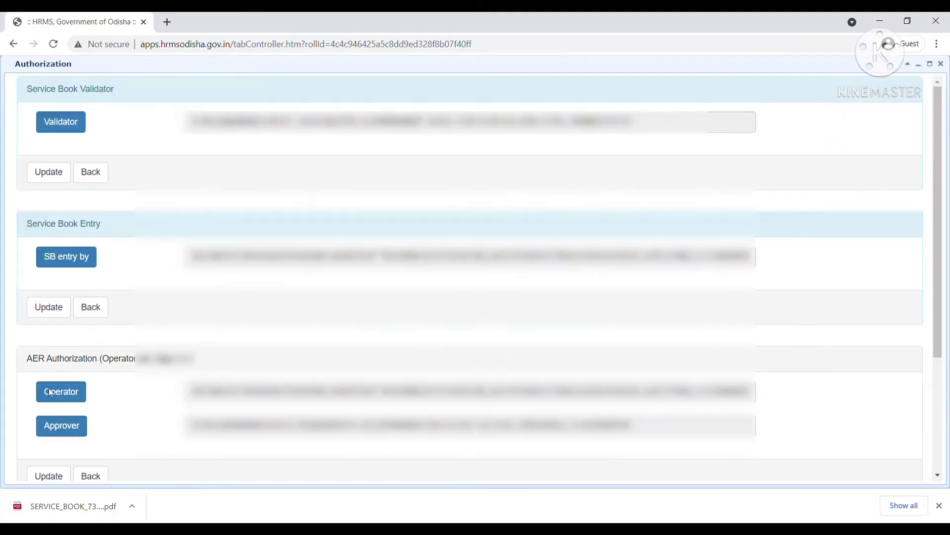
left_click(66, 257)
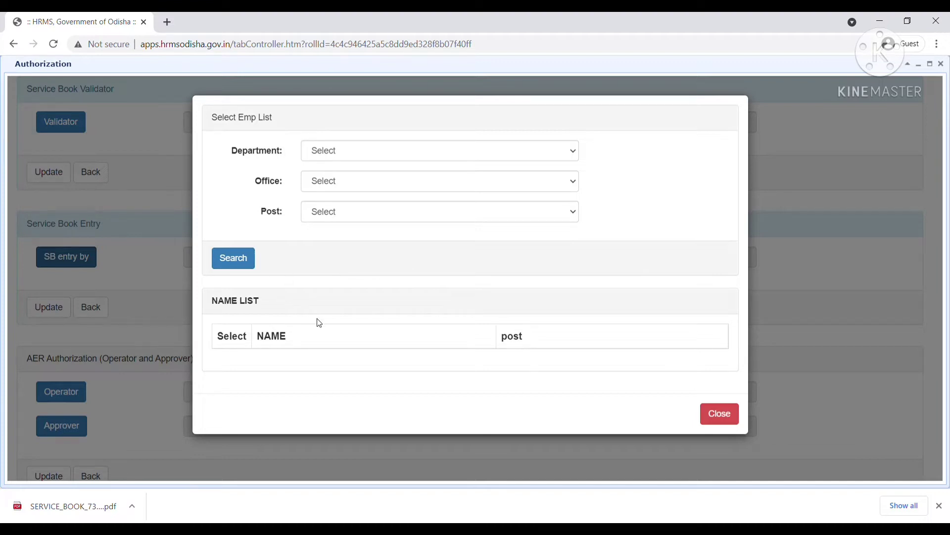
left_click(717, 419)
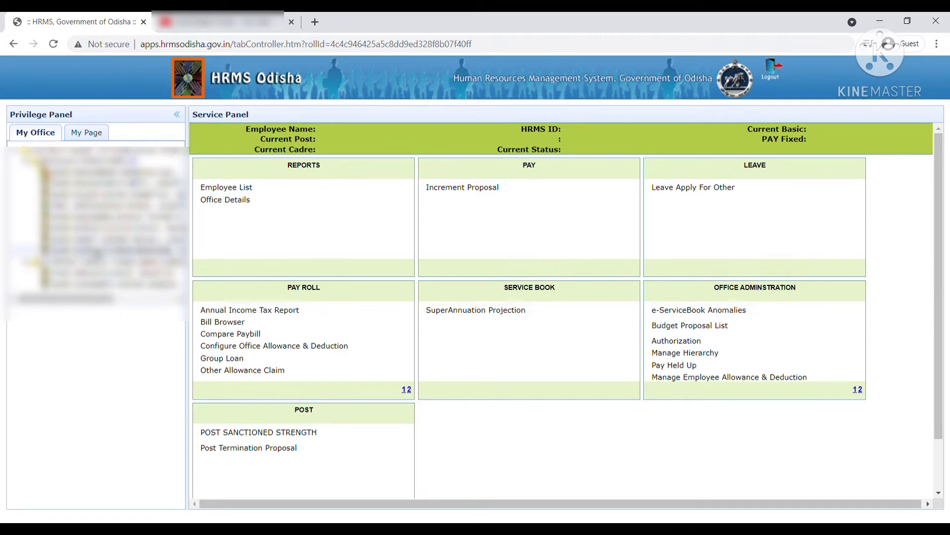
Step: Select the highlighted regular employee and open their FIRST_APPOINTMENT recruitment record dated 03-FEB-2014 for editing
left_click(97, 251)
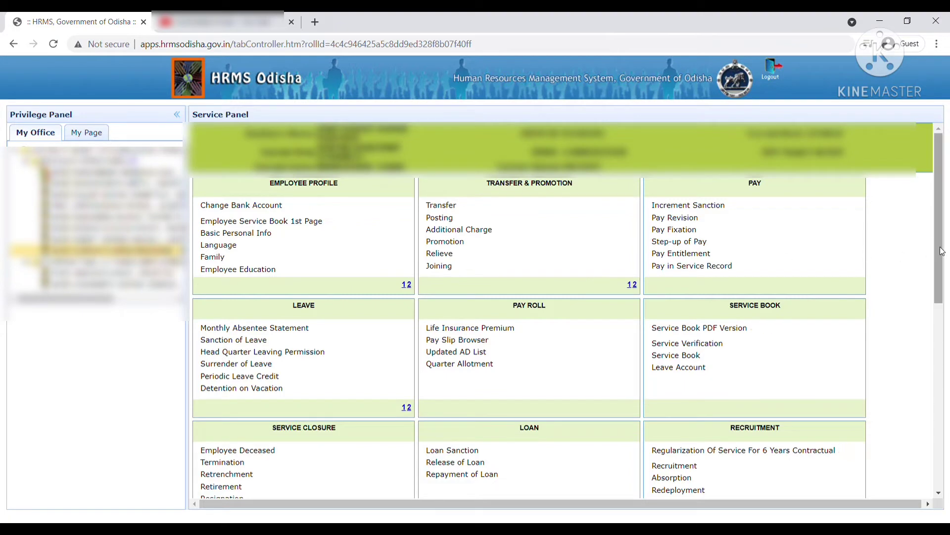
scroll(704, 294, "down", 3)
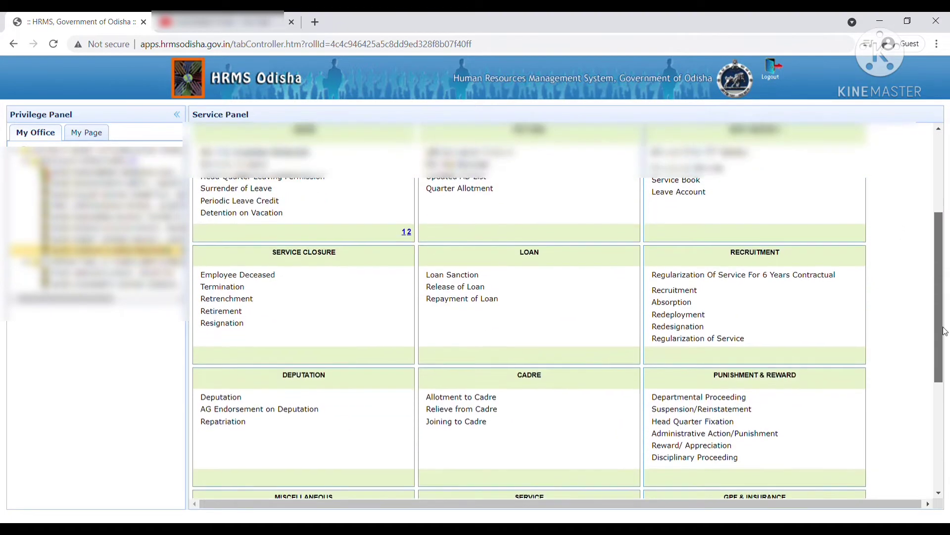
left_click(692, 292)
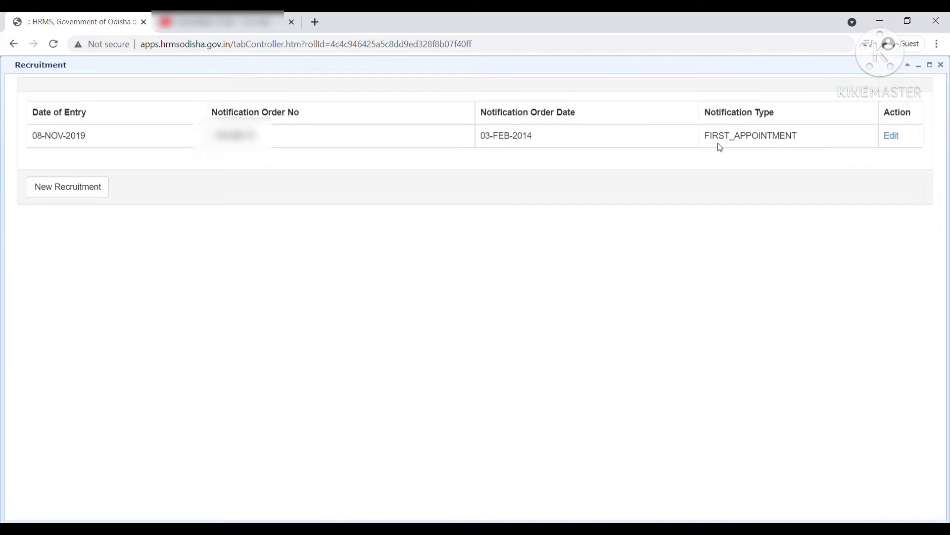
left_click(896, 137)
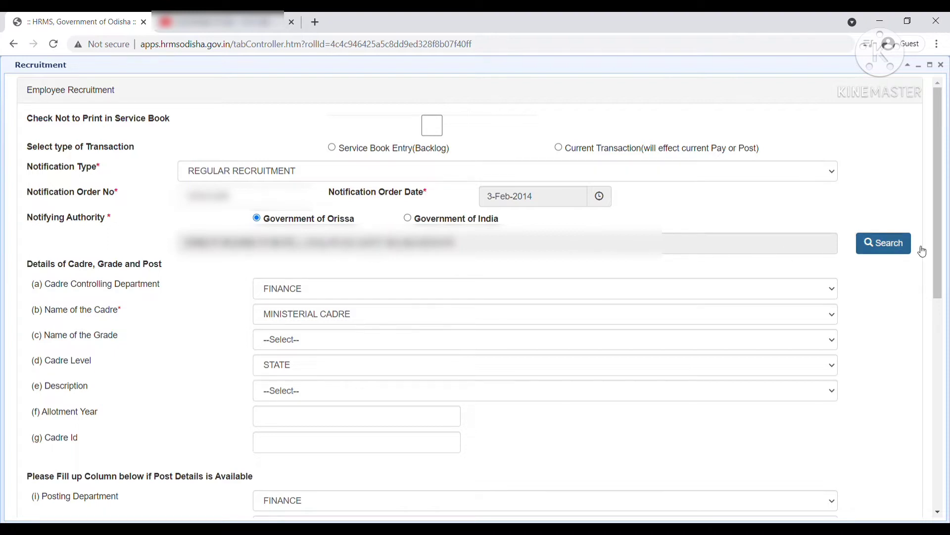
Step: Examine the recruitment form's notification, cadre, post classification, joining date and pay fields, and close the form without saving
scroll(945, 250, "down", 1)
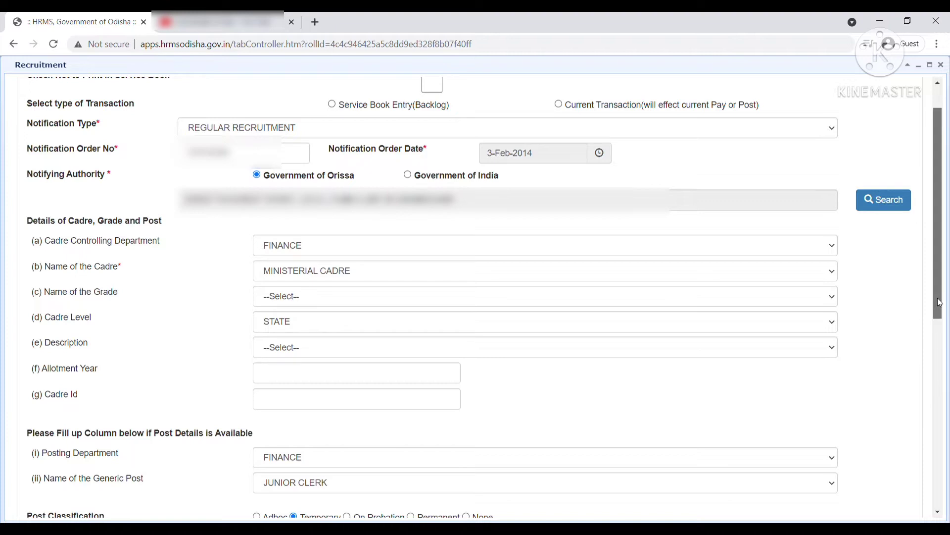
left_click_drag(937, 300, 937, 363)
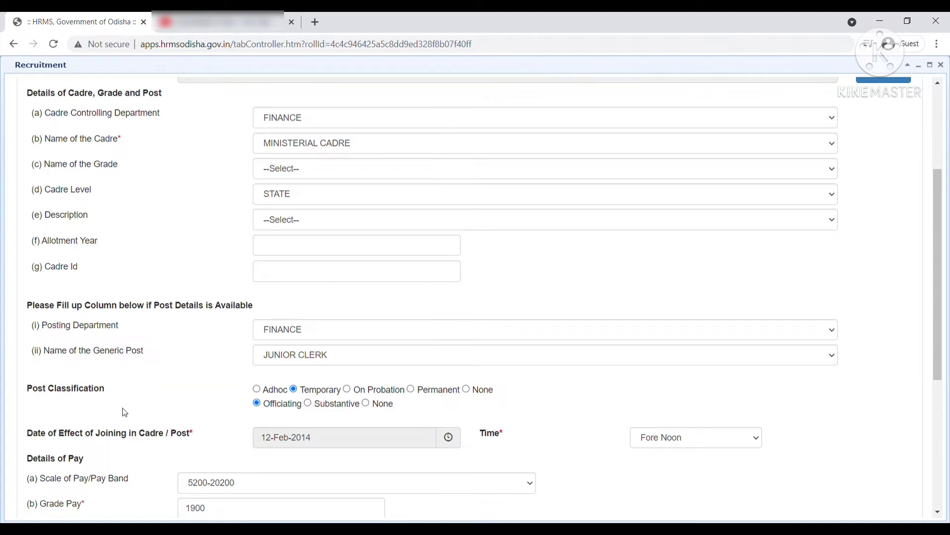
left_click(391, 364)
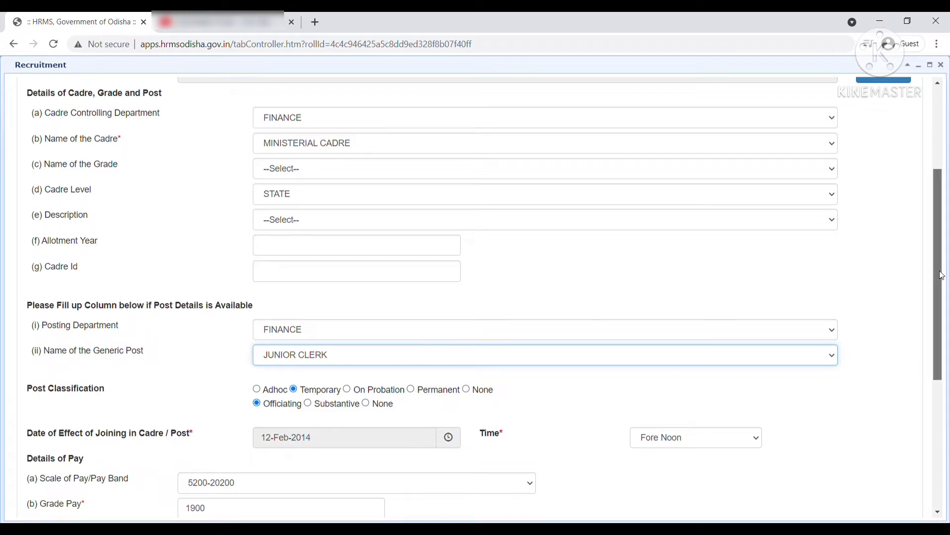
scroll(305, 275, "down", 2)
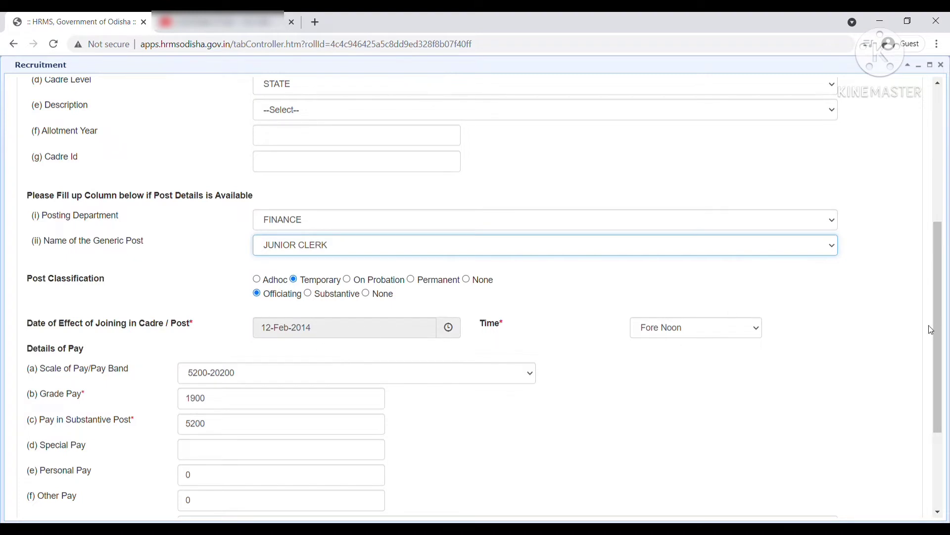
left_click_drag(934, 322, 845, 364)
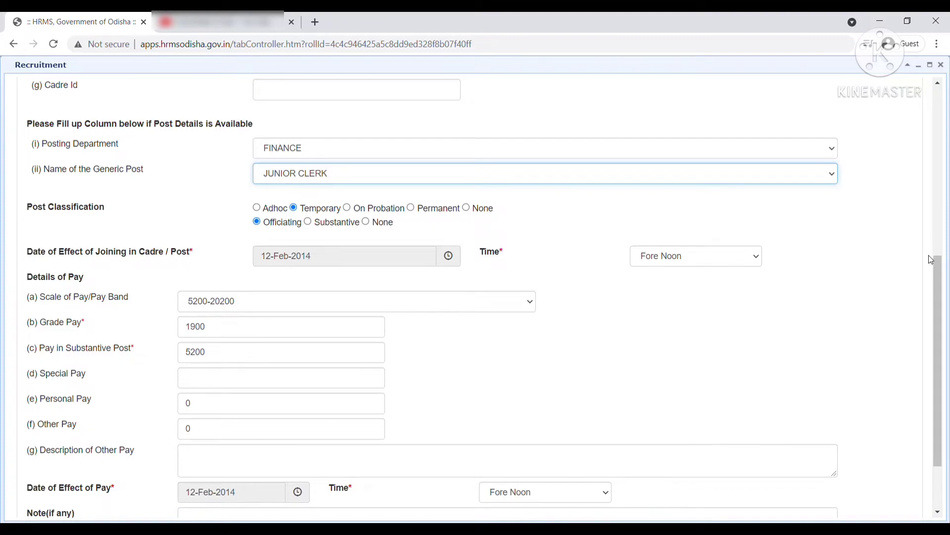
left_click_drag(937, 267, 937, 308)
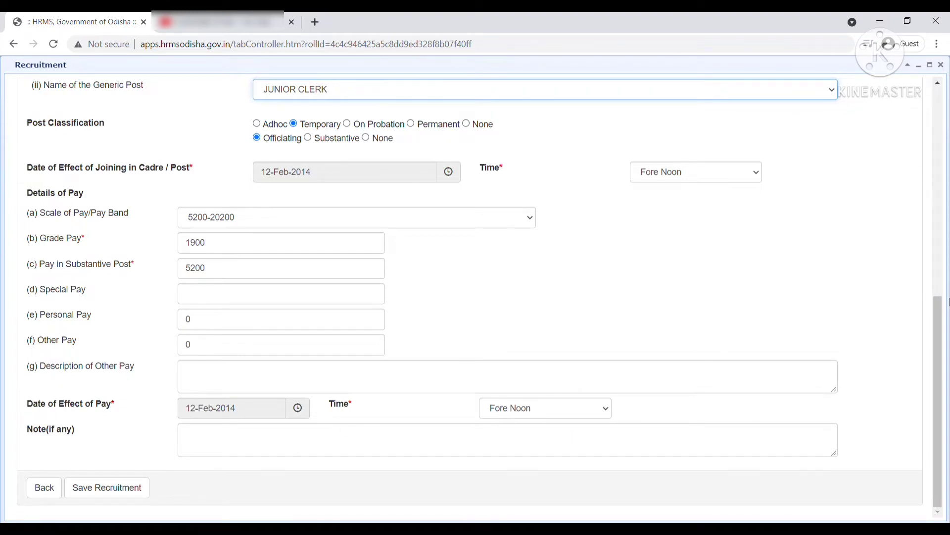
left_click_drag(945, 312, 944, 115)
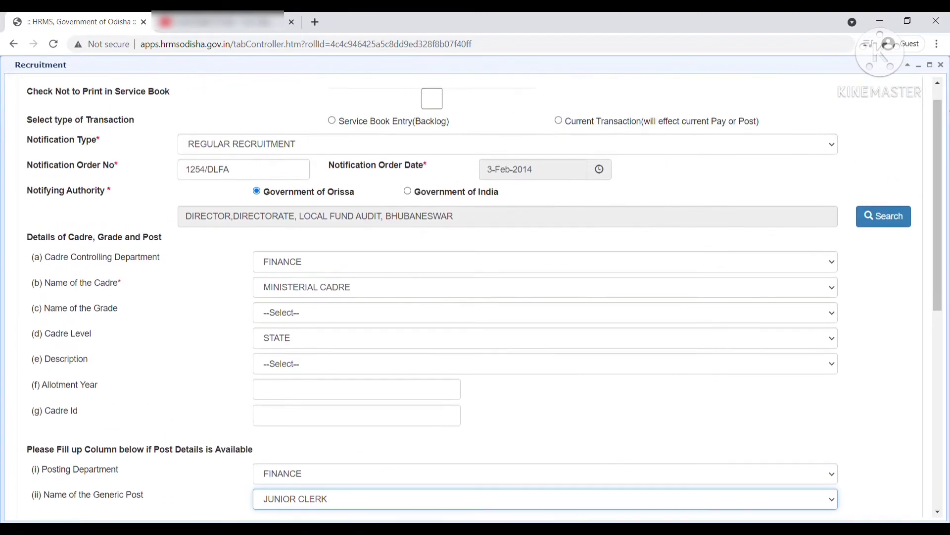
left_click(942, 65)
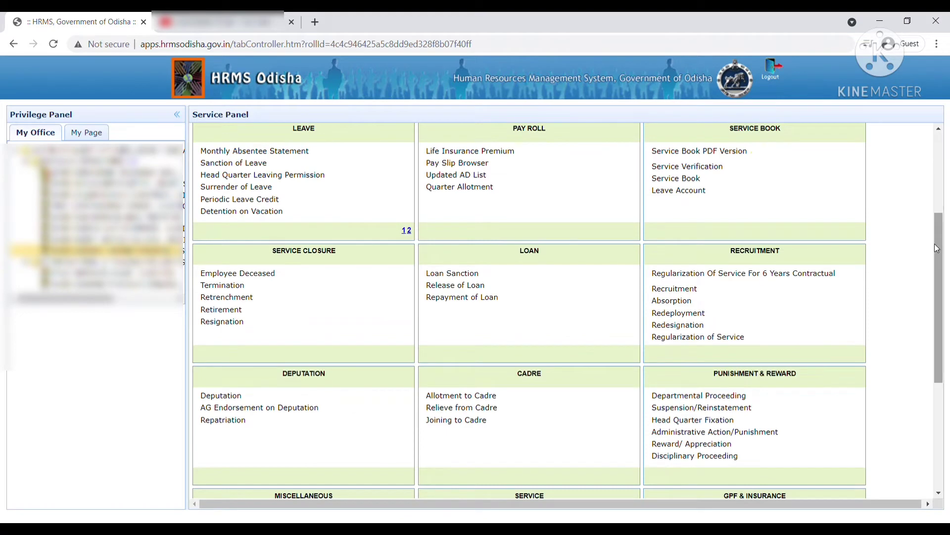
Step: View the employee's recruitment list once more and return to the service panel
left_click_drag(937, 248, 945, 154)
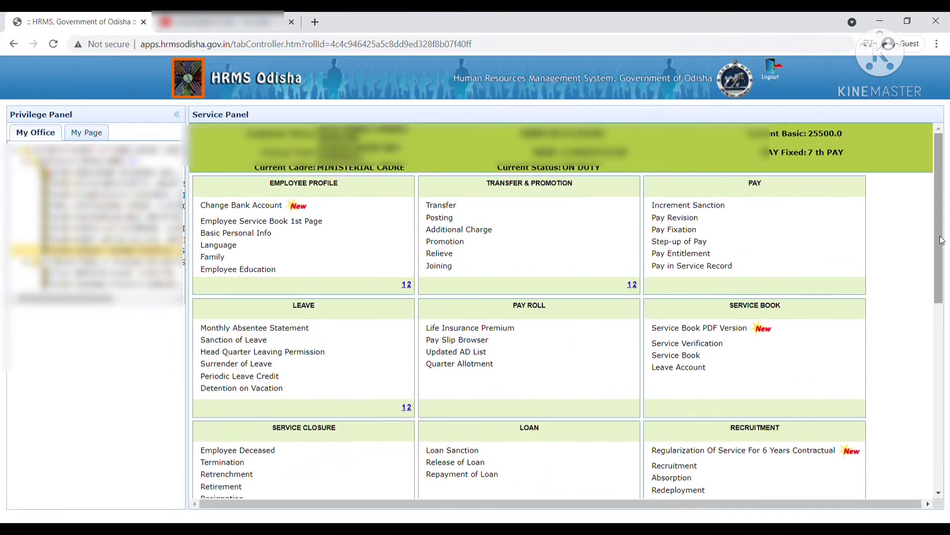
left_click_drag(940, 240, 942, 317)
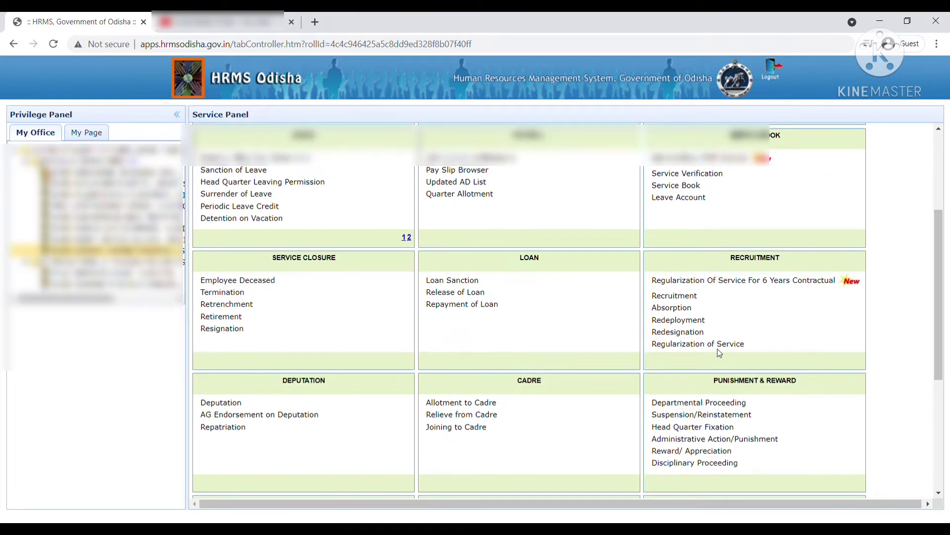
left_click(687, 296)
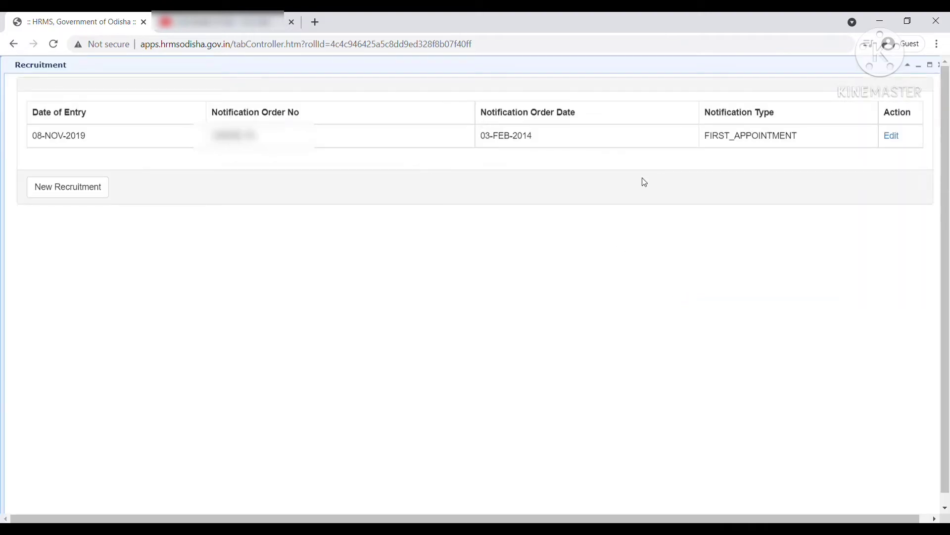
left_click(939, 64)
scroll(942, 274, "up", 4)
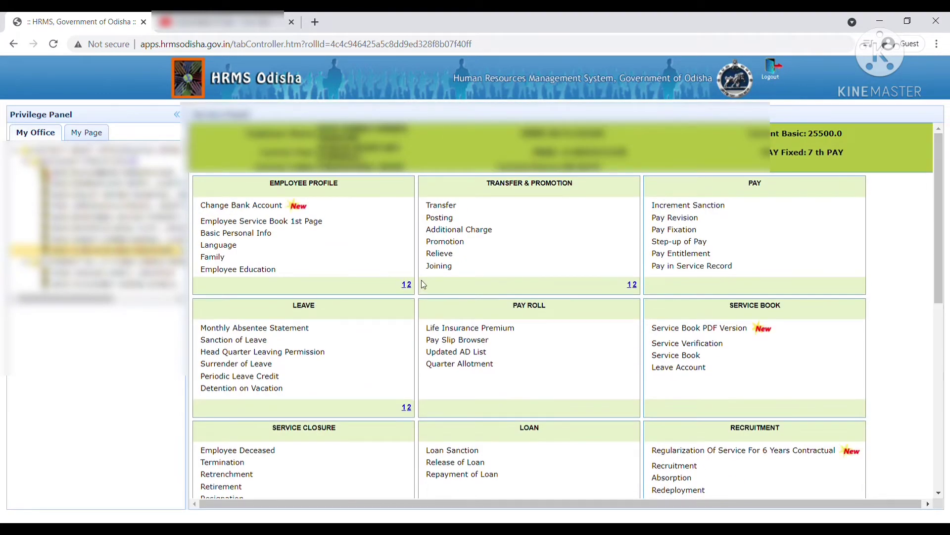
Step: Open the employee's FIRST_APPOINTMENT joining record, examine its order, joining and posting details, and close it without saving
left_click(434, 268)
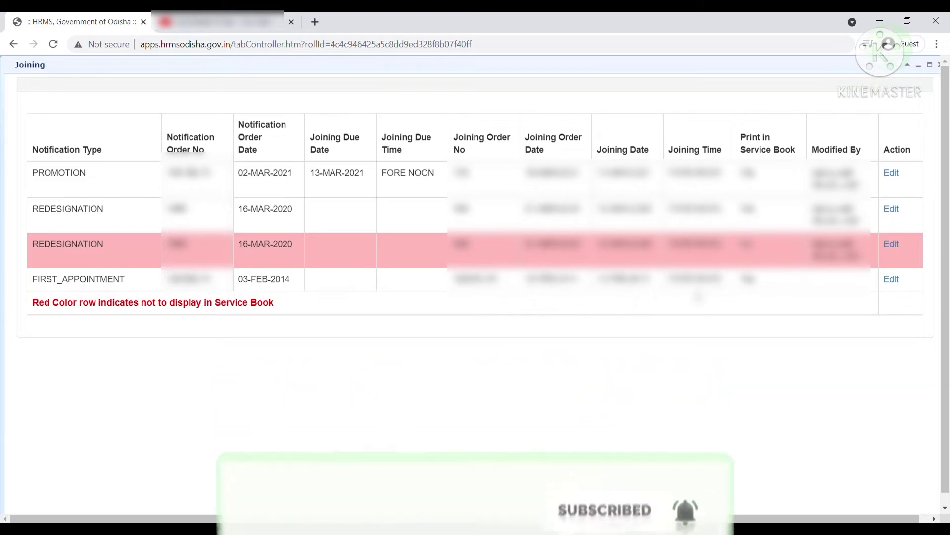
left_click(894, 280)
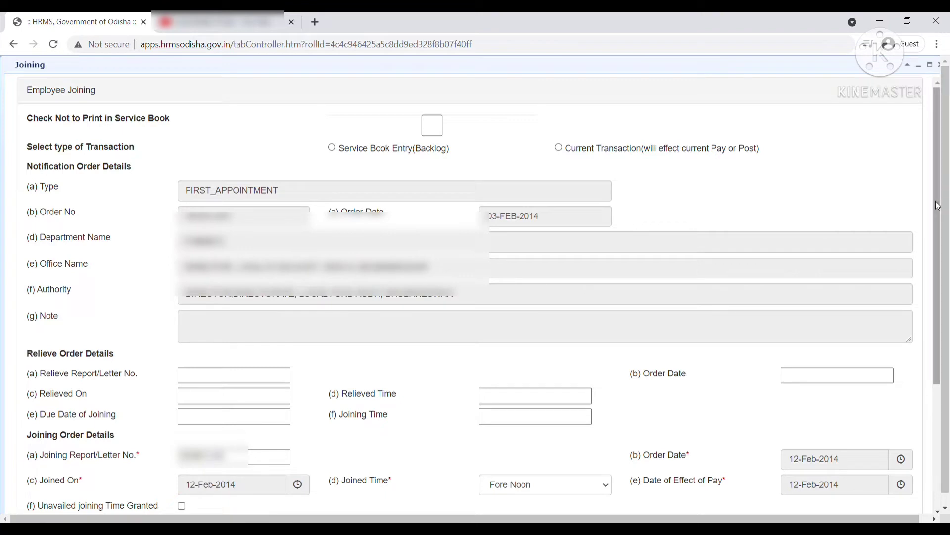
scroll(939, 204, "down", 3)
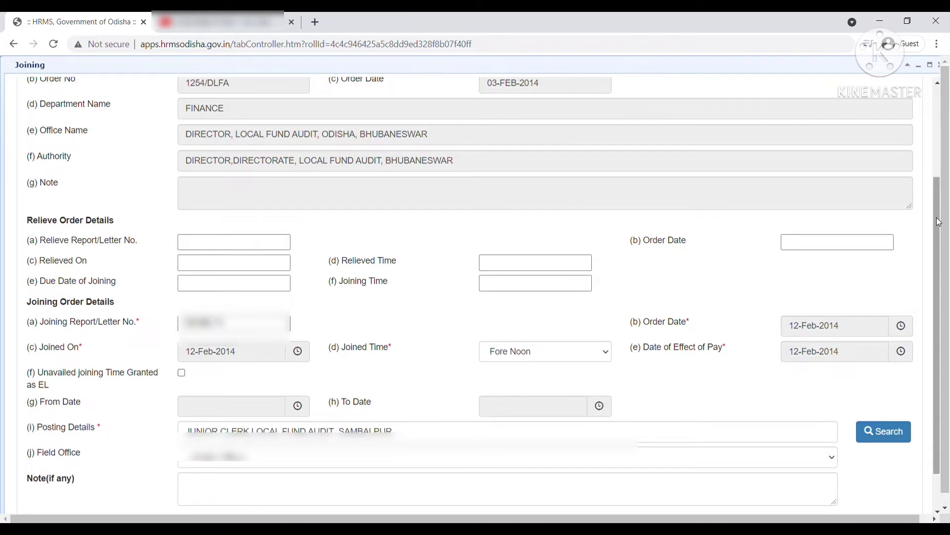
scroll(939, 222, "down", 1)
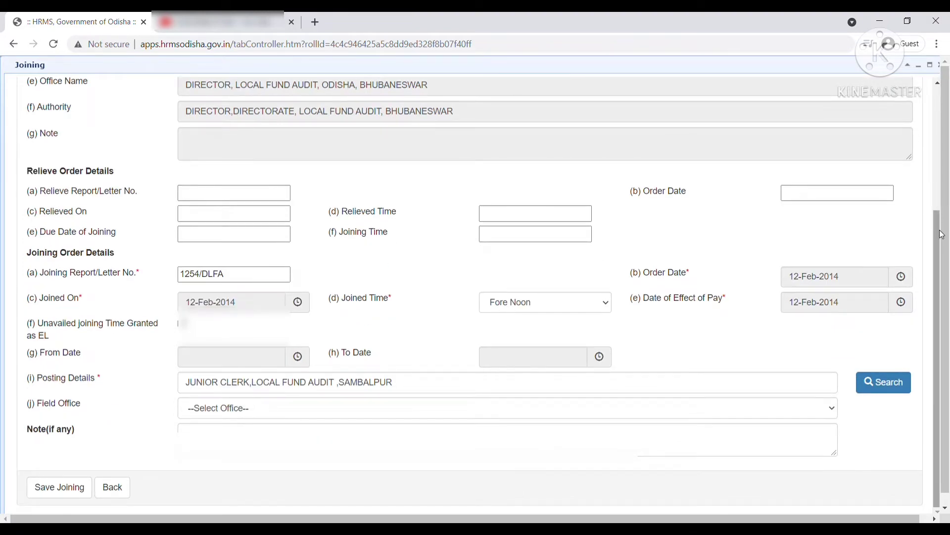
left_click_drag(942, 234, 946, 75)
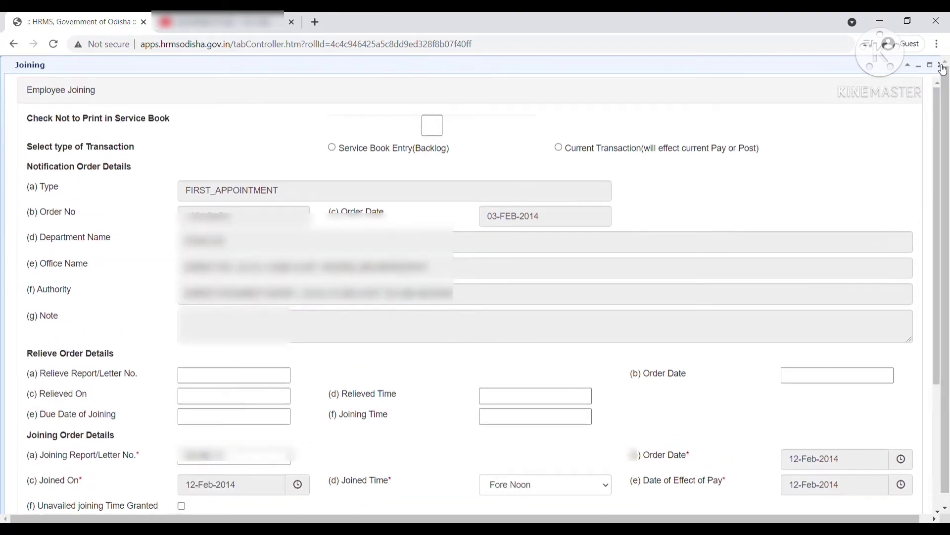
left_click(943, 67)
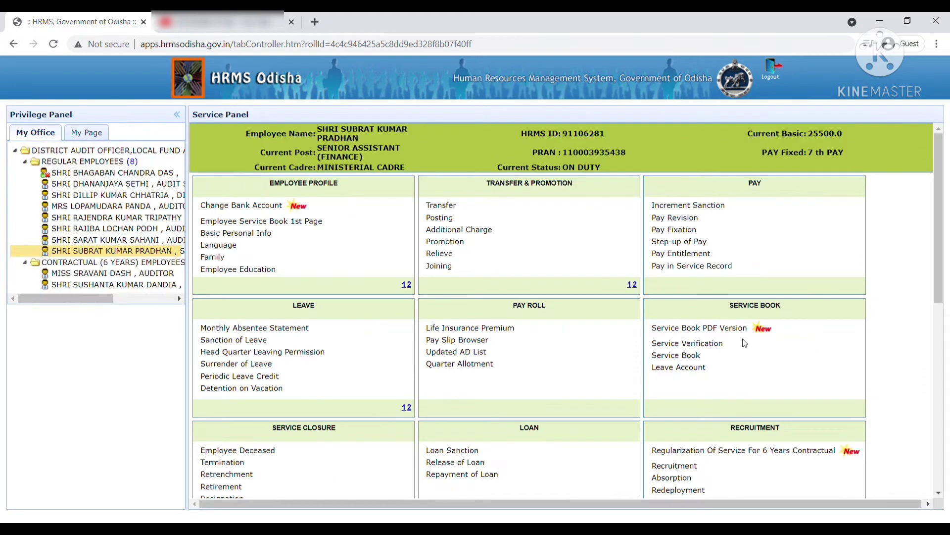
Step: Open the employee's Service Book and find the regular recruitment and joining entries
left_click(697, 349)
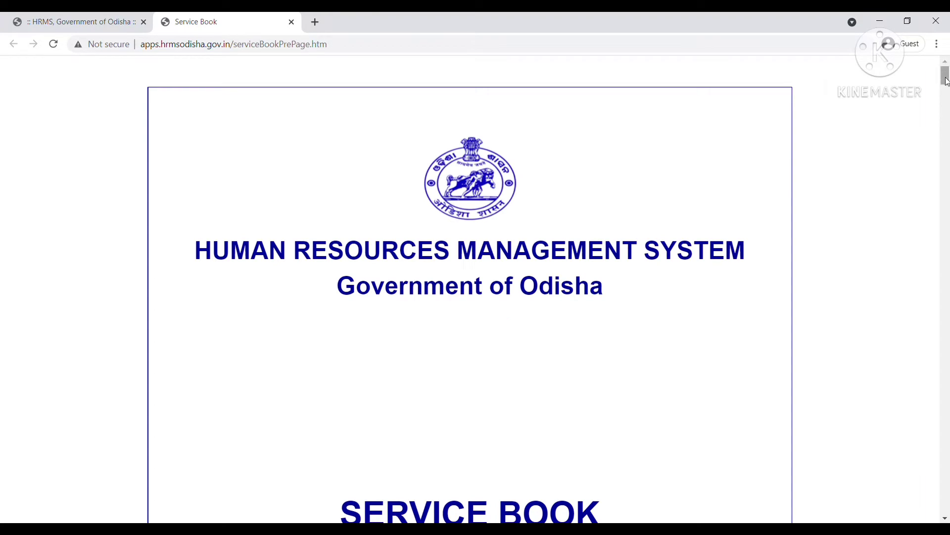
left_click_drag(947, 81, 946, 144)
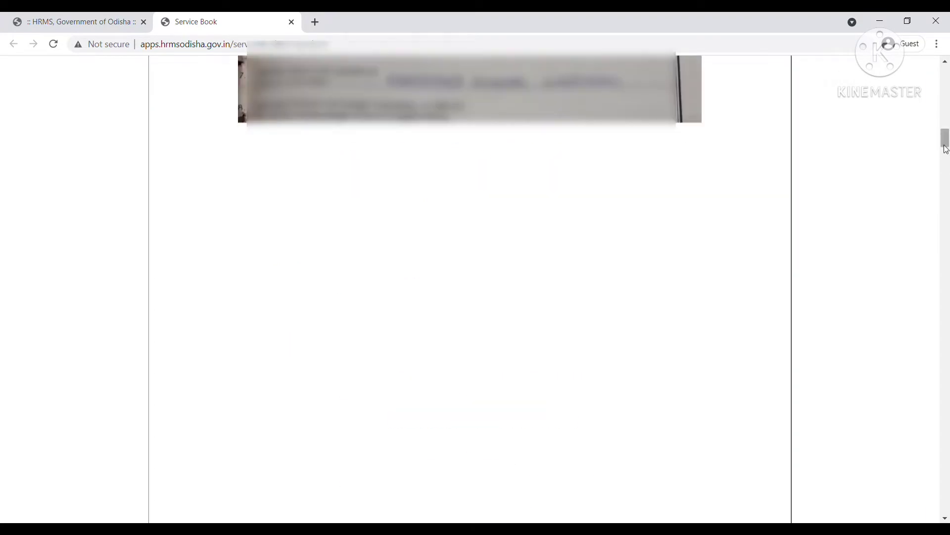
left_click_drag(947, 145, 947, 210)
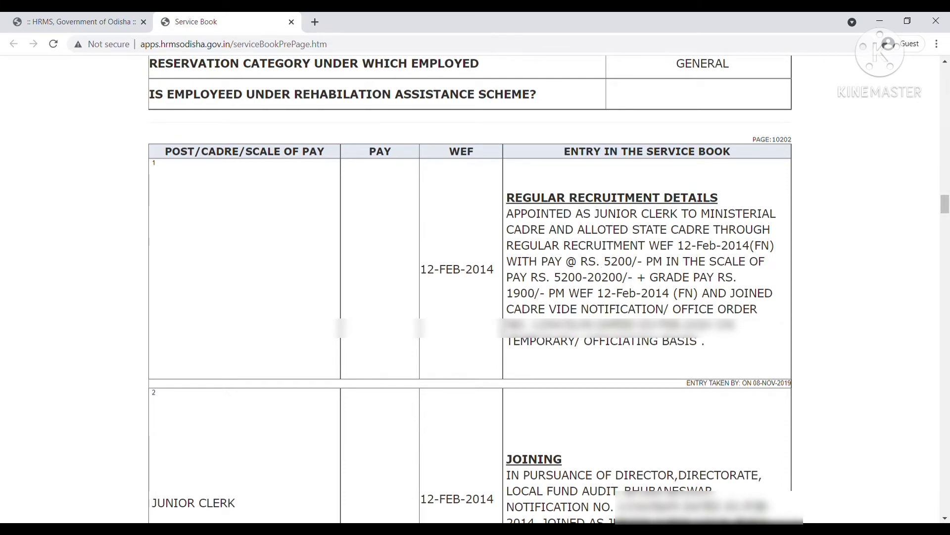
Step: Read the regular recruitment, joining and first service verification entries in the Service Book, and return to the service panel
scroll(945, 519, "down", 1)
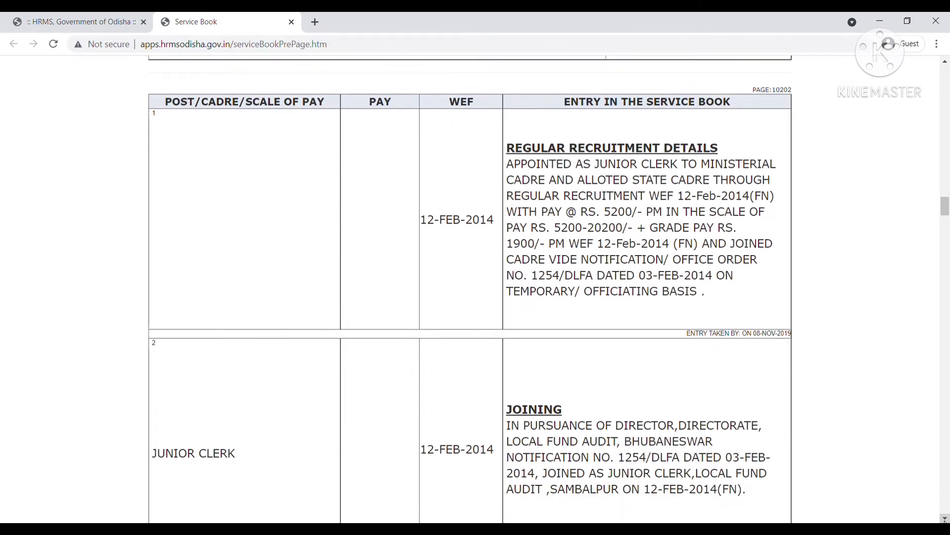
scroll(946, 520, "down", 4)
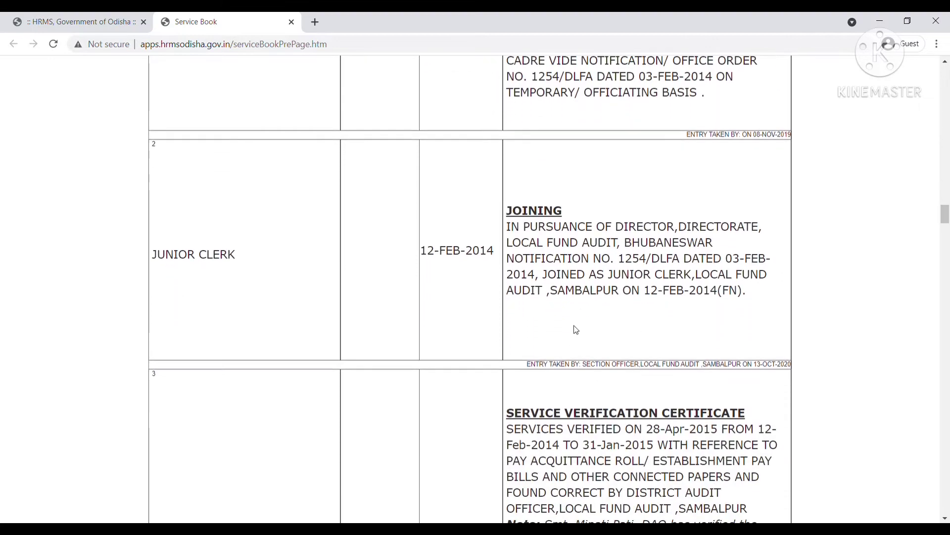
left_click(47, 20)
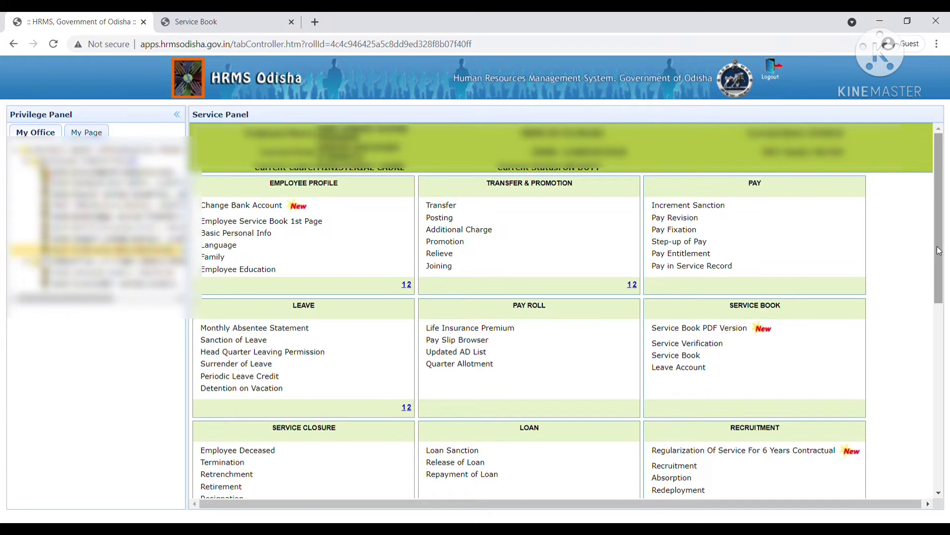
Step: Examine the service verification record for 12-FEB-2014 to 31-JAN-2015, close it without saving, and review the verification list once more
left_click(690, 345)
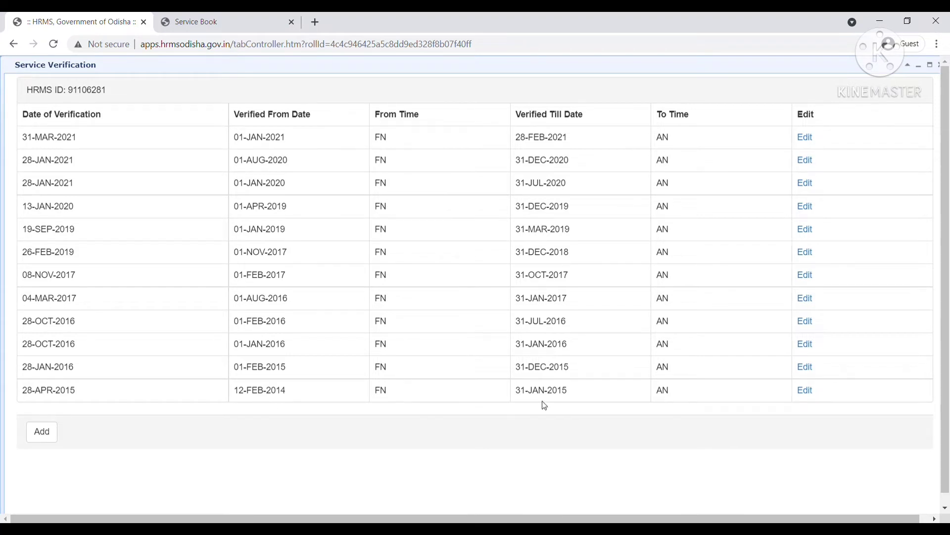
left_click(806, 392)
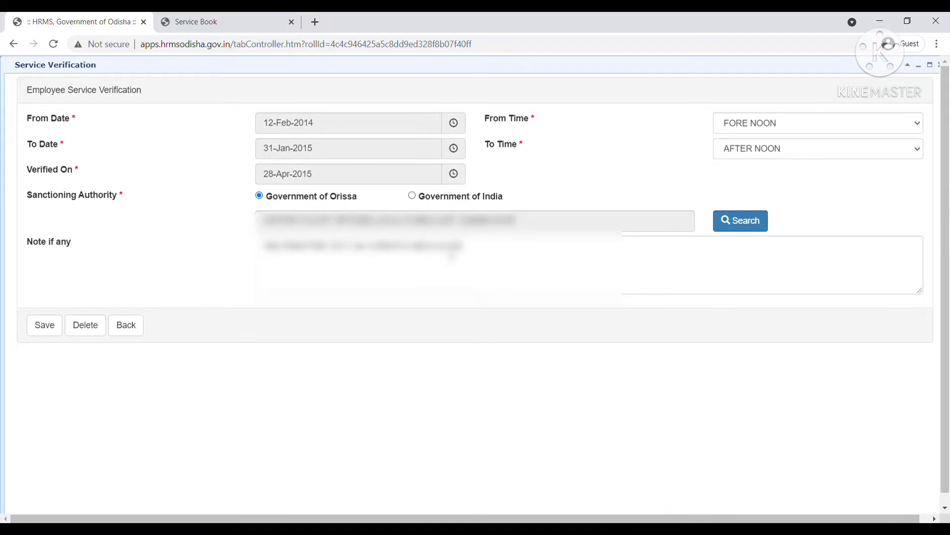
left_click(942, 67)
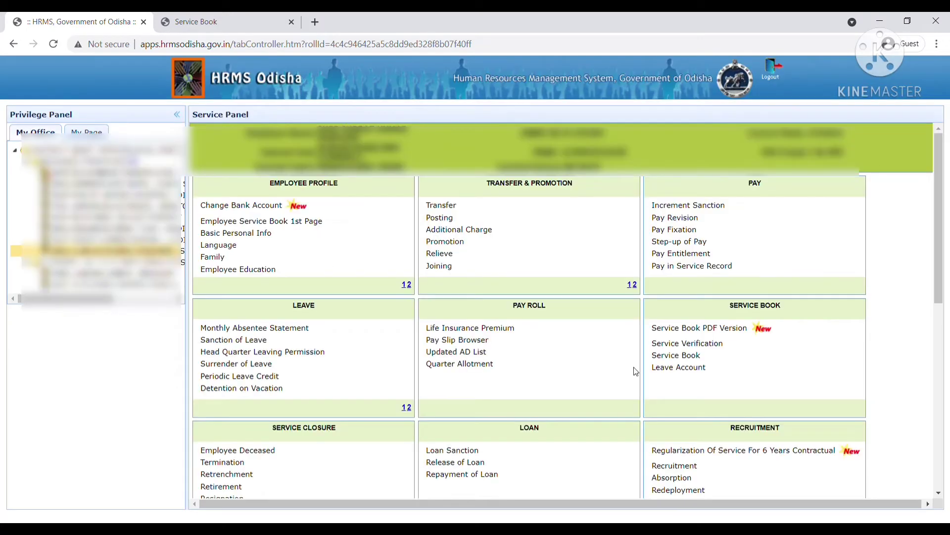
left_click(708, 350)
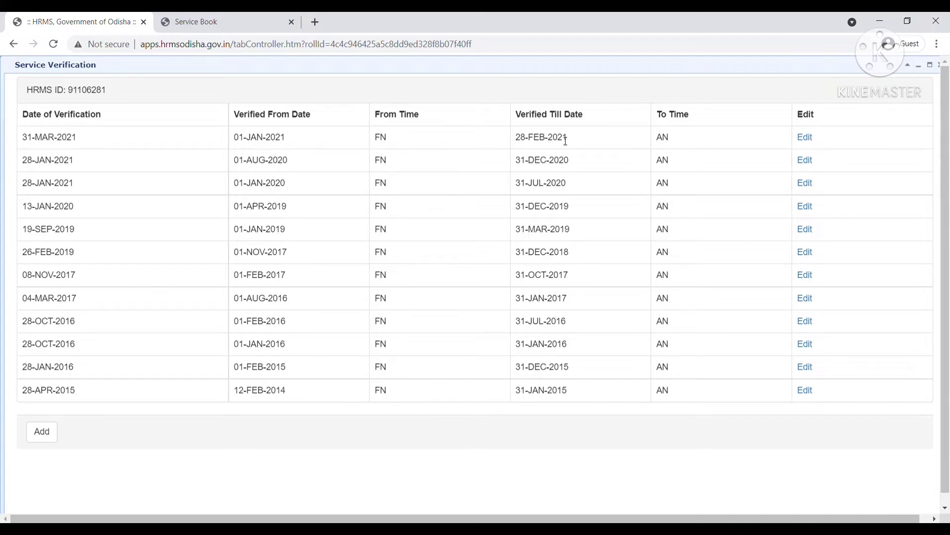
left_click(942, 67)
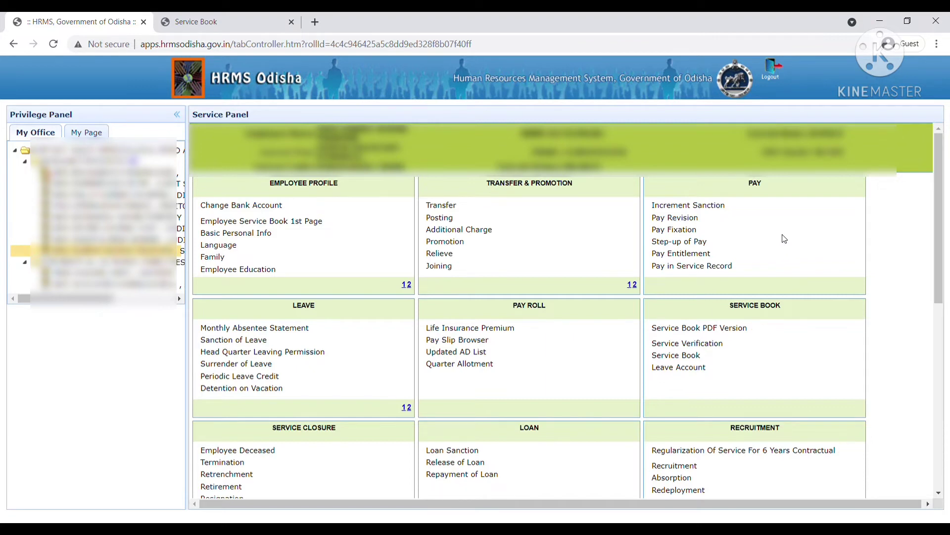
Step: Open the employee's FIRST_APPOINTMENT recruitment record, review its transaction type, cadre, post and pay fields, and close it without saving
left_click(689, 467)
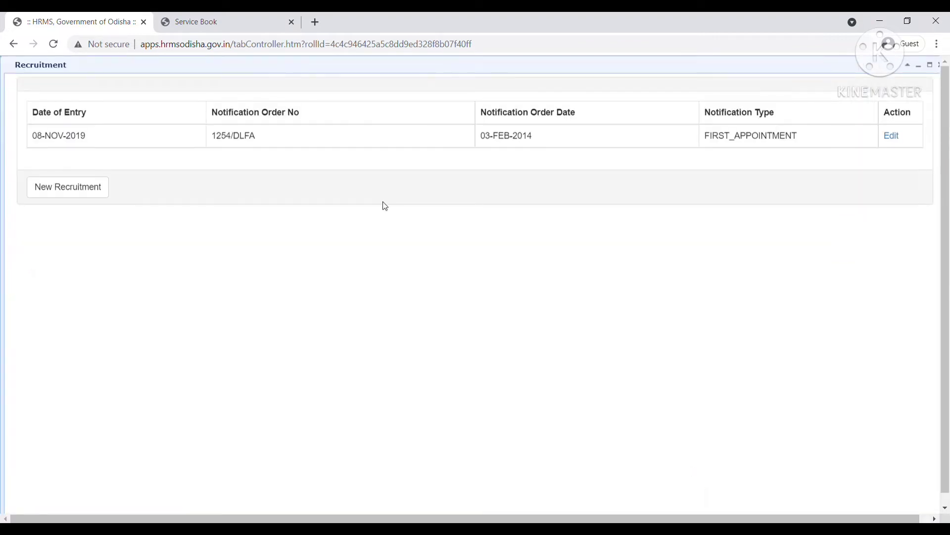
left_click(897, 140)
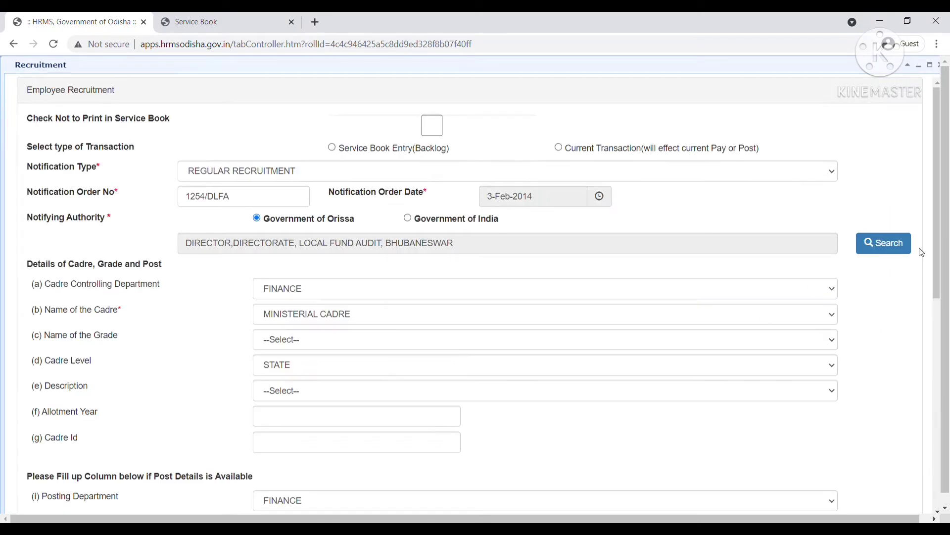
left_click_drag(939, 226, 929, 333)
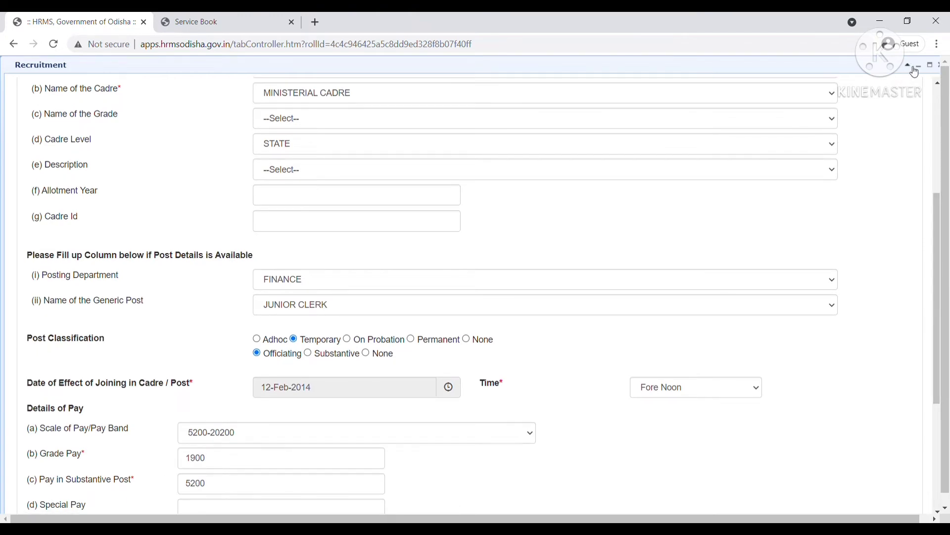
left_click(943, 70)
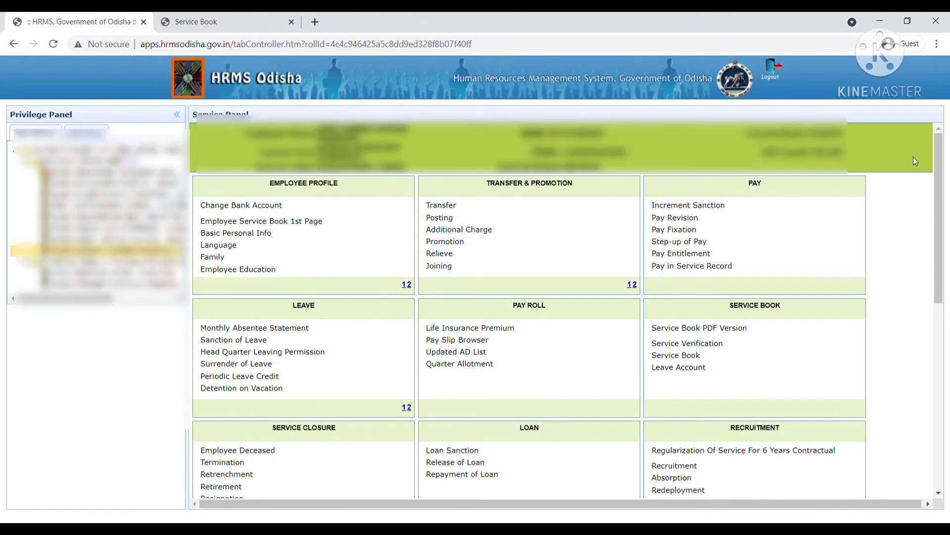
Step: Set the transaction type of the increment effective 01-FEB-2015 to Service Book Entry(Backlog) and save the record
left_click(720, 207)
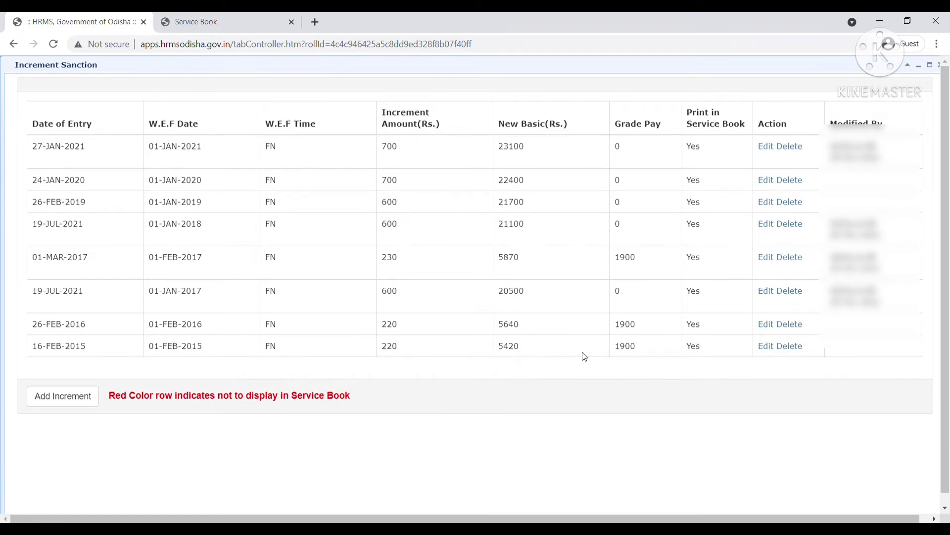
left_click(775, 349)
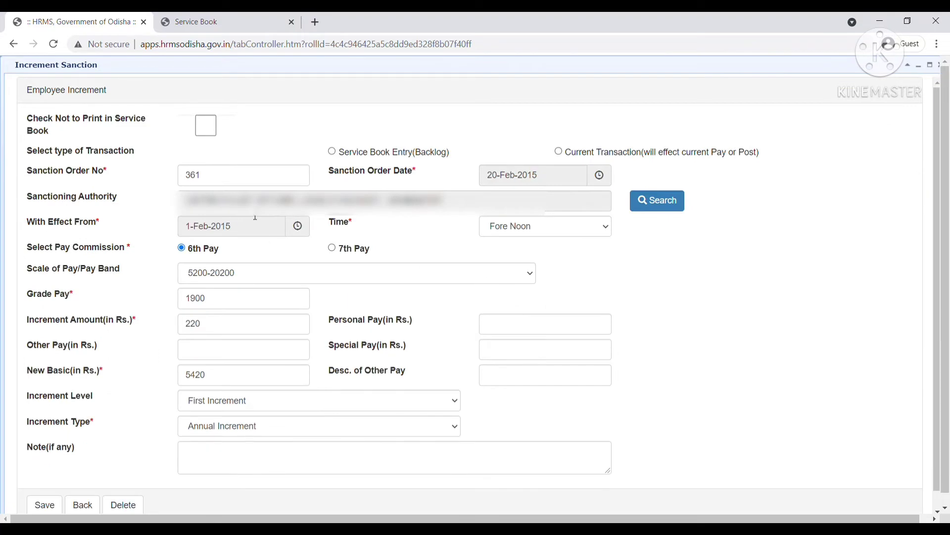
left_click(333, 153)
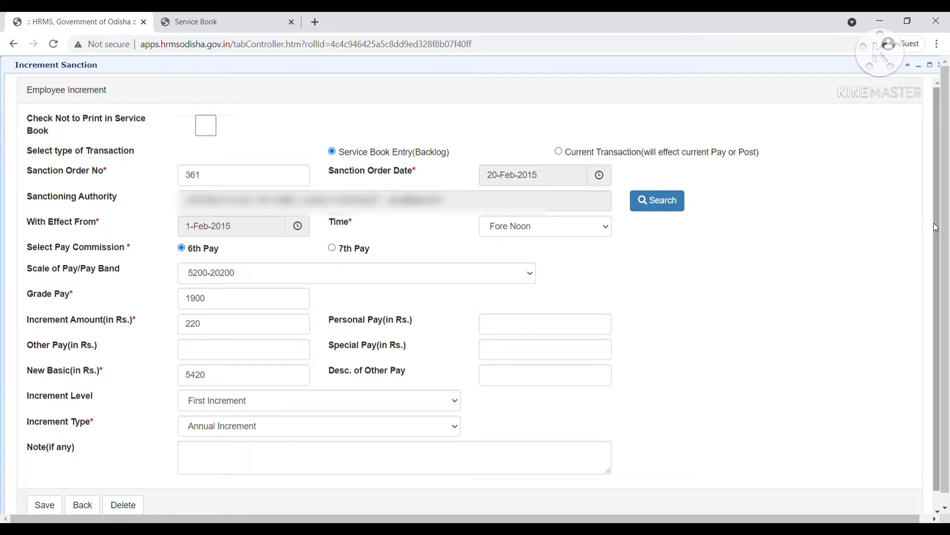
left_click_drag(939, 228, 942, 268)
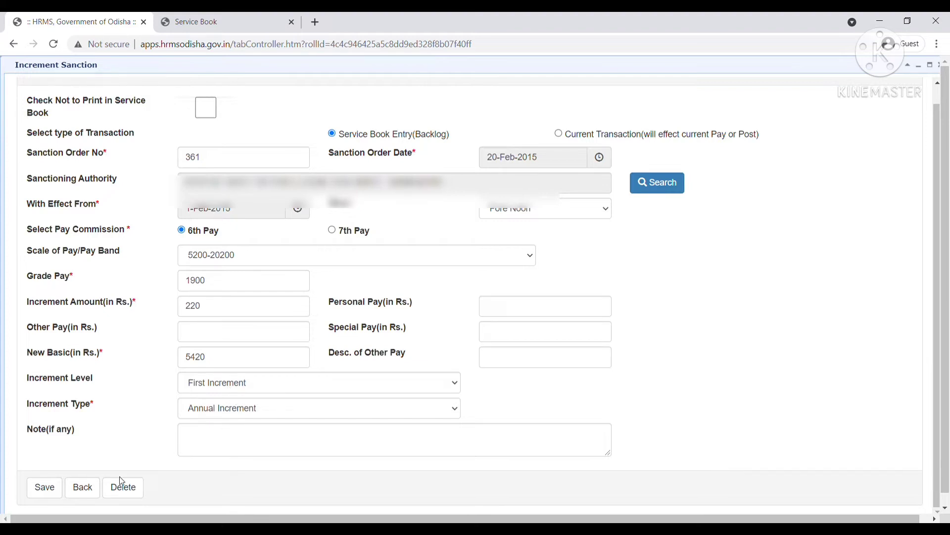
left_click(44, 489)
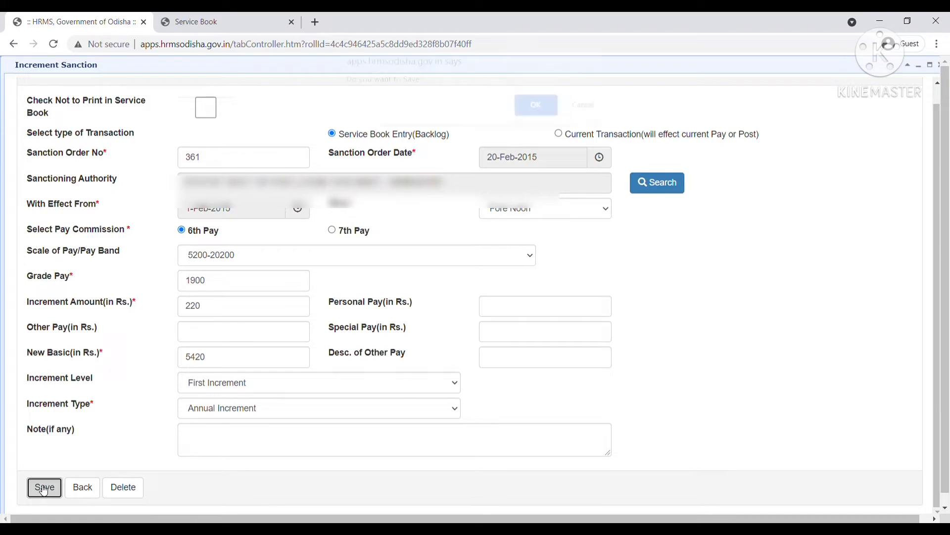
left_click(537, 117)
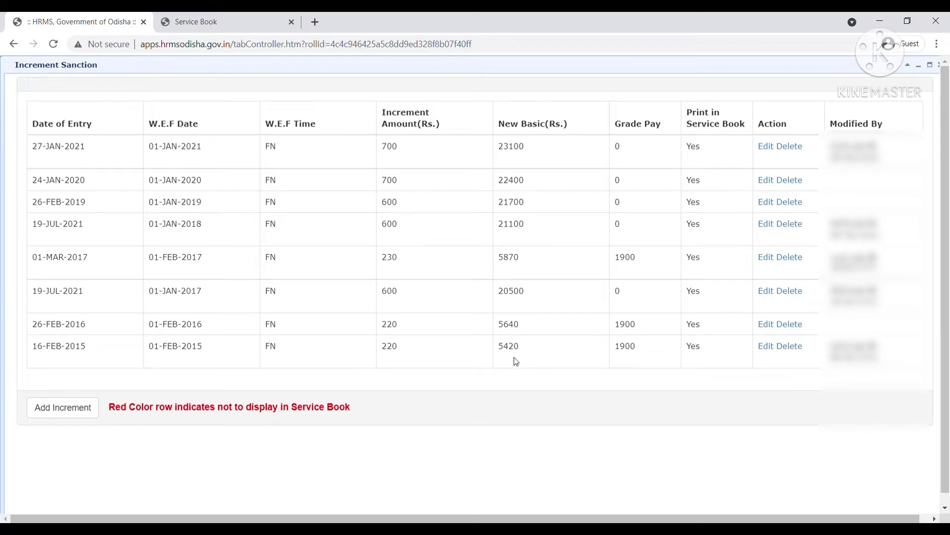
Step: Save the increment effective 01-FEB-2016 as Service Book Entry(Backlog) and close the increment sanction list
left_click(768, 325)
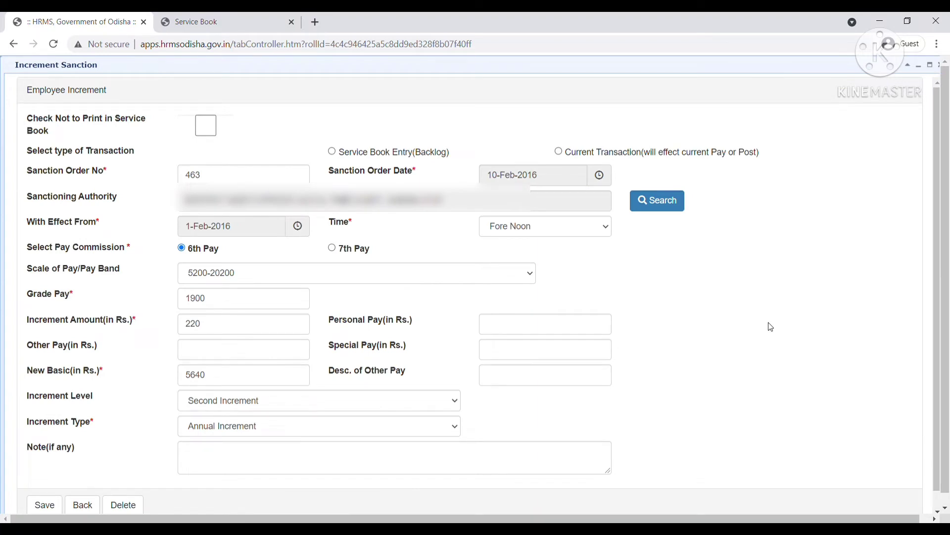
left_click(332, 152)
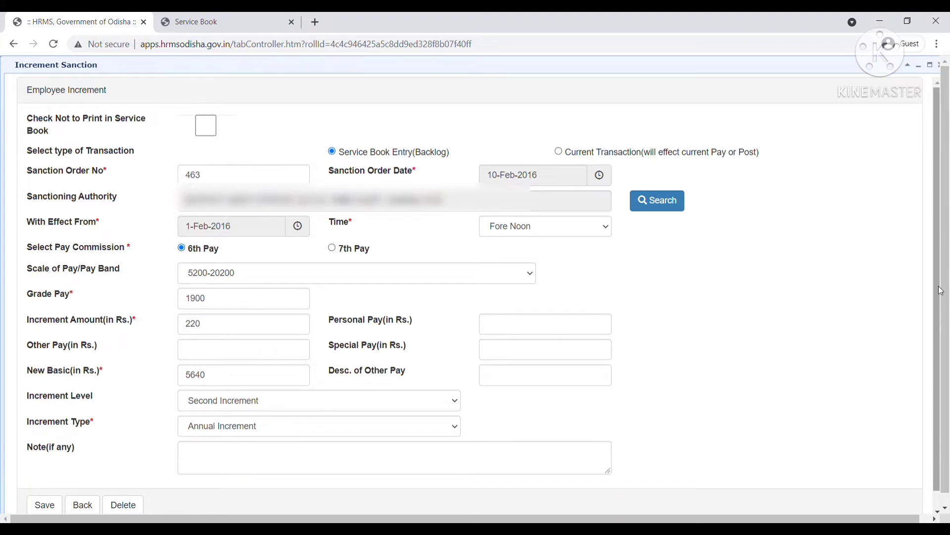
scroll(941, 290, "down", 1)
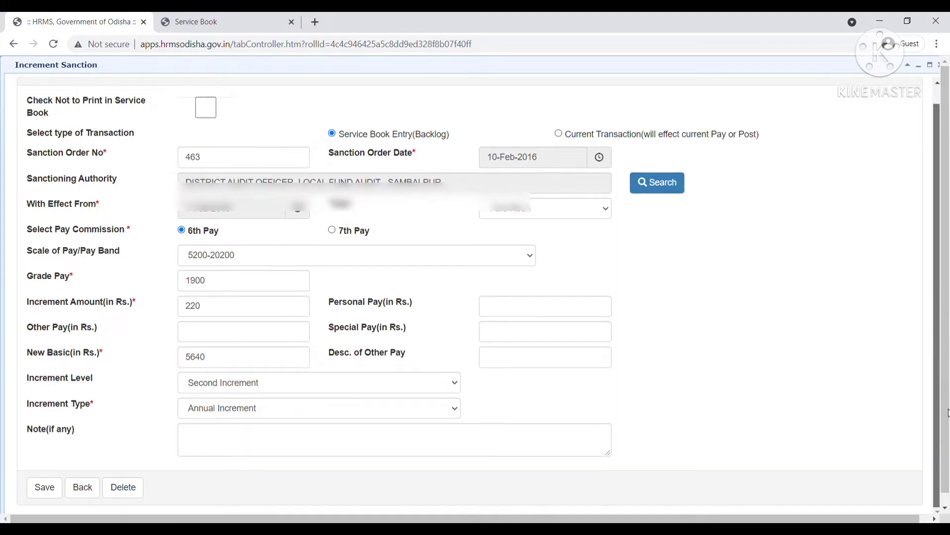
left_click(61, 498)
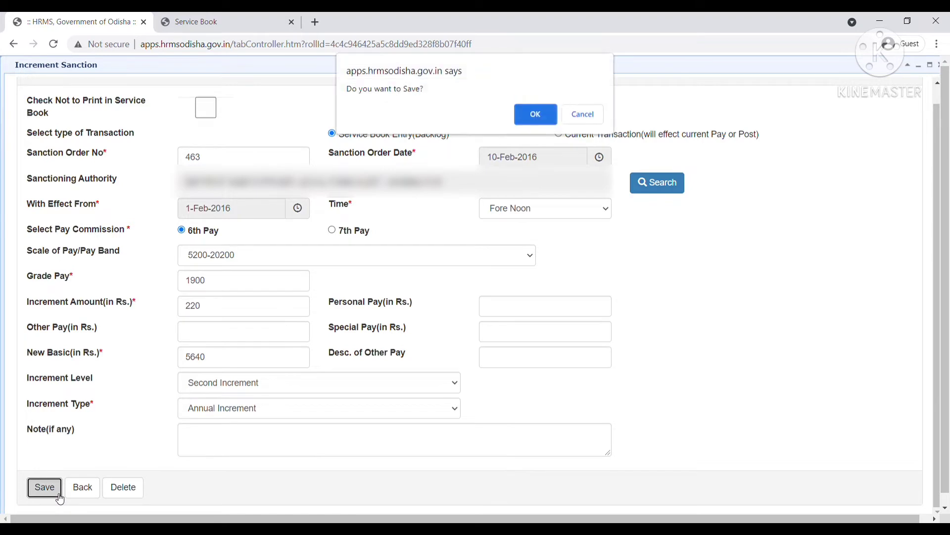
left_click(530, 118)
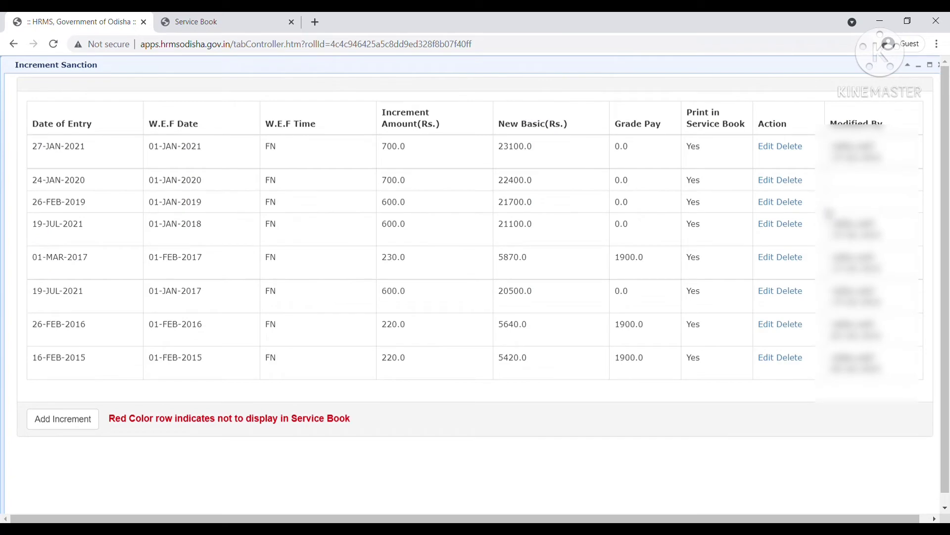
left_click(941, 71)
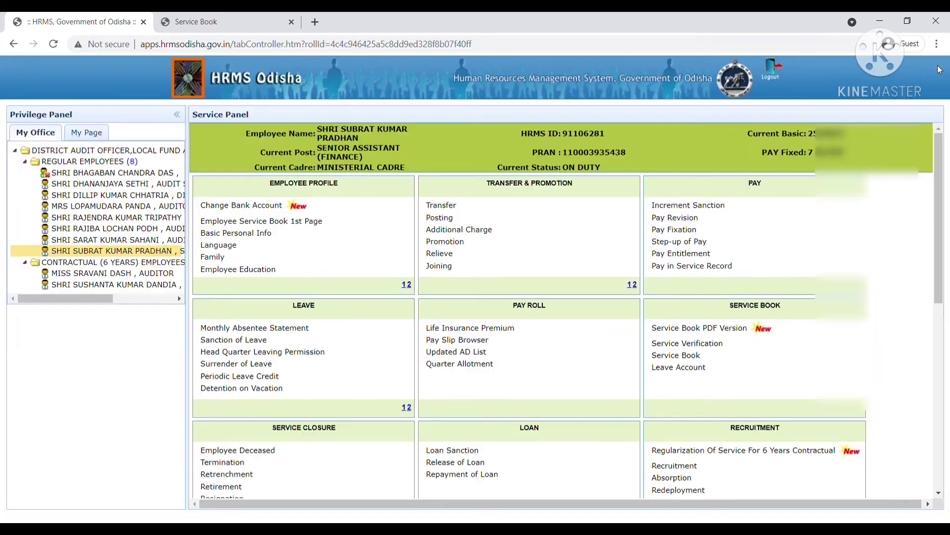
Step: Examine the 7th Pay fixation record effective 01-JAN-2016 and its retrospective increments without saving, and review the increment sanction list
left_click(678, 231)
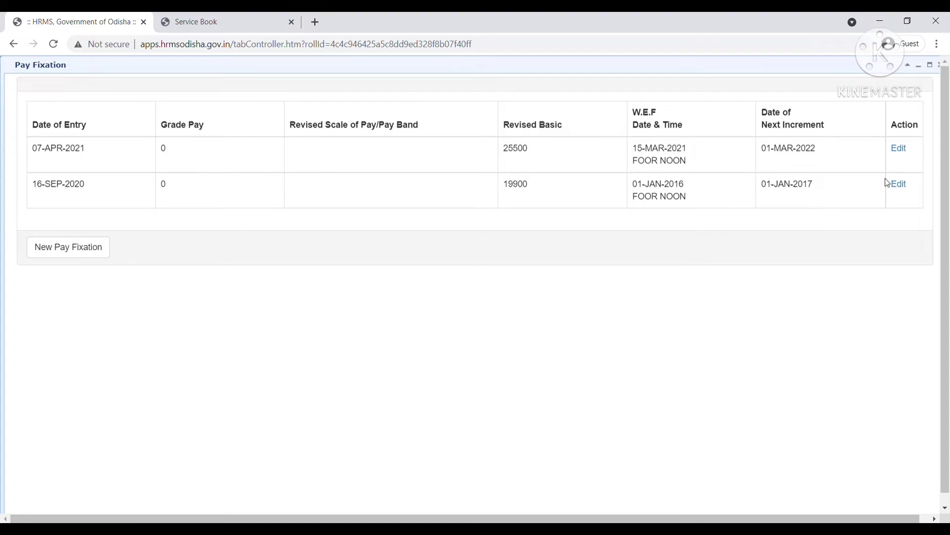
left_click(898, 187)
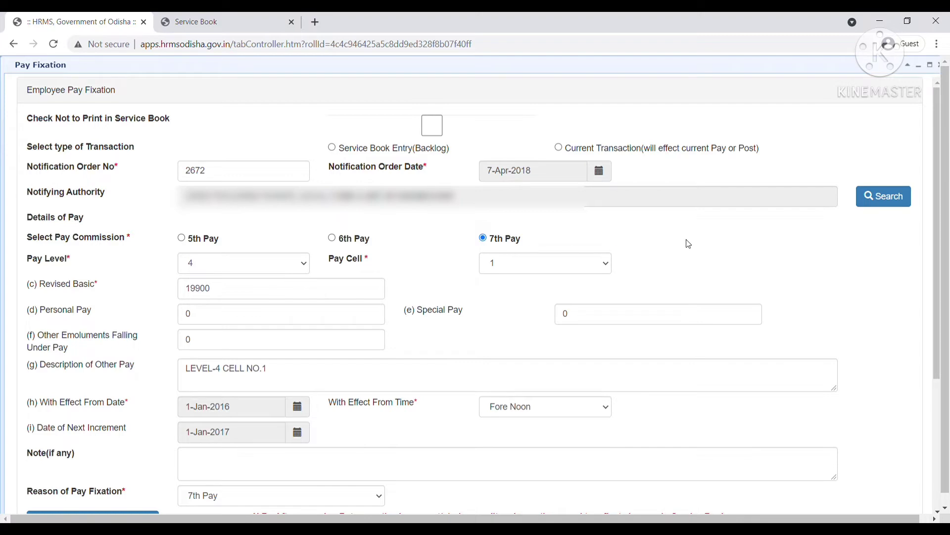
scroll(940, 198, "down", 2)
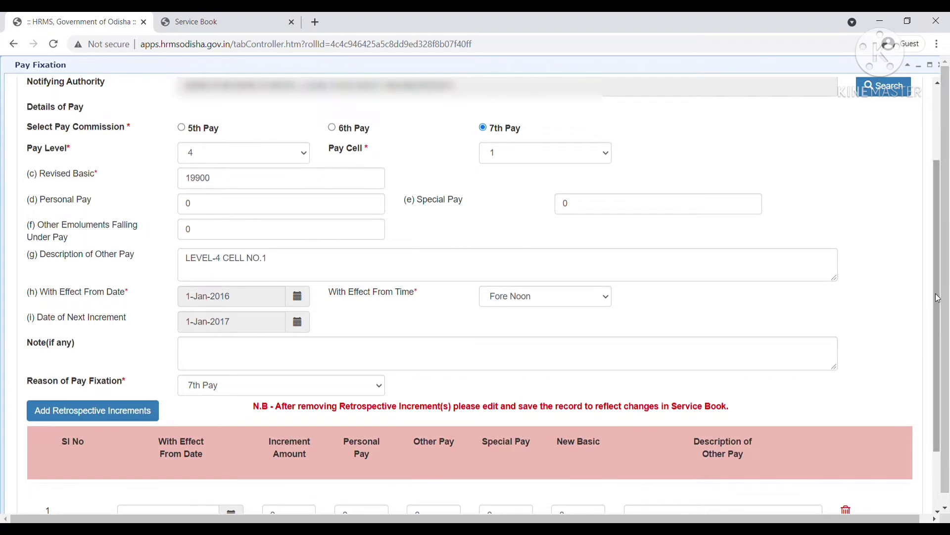
scroll(938, 297, "down", 2)
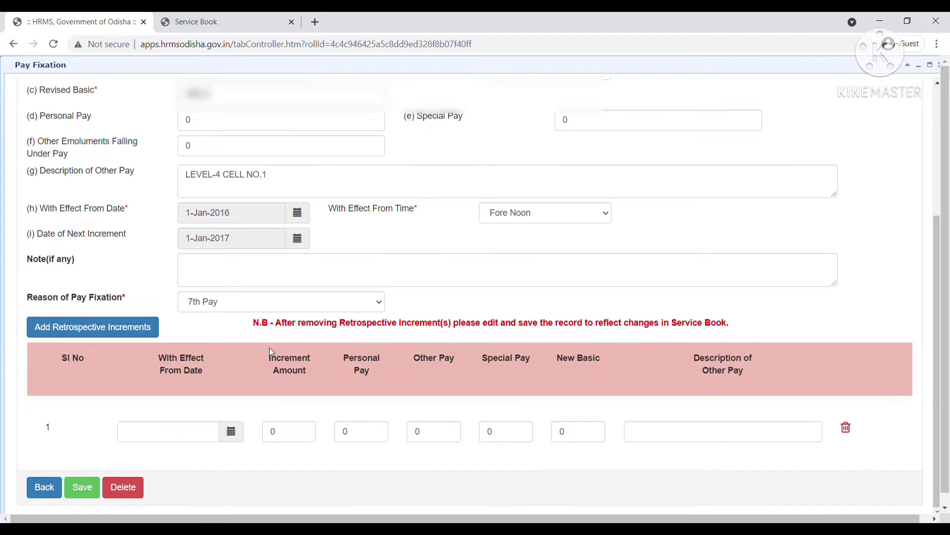
left_click(943, 66)
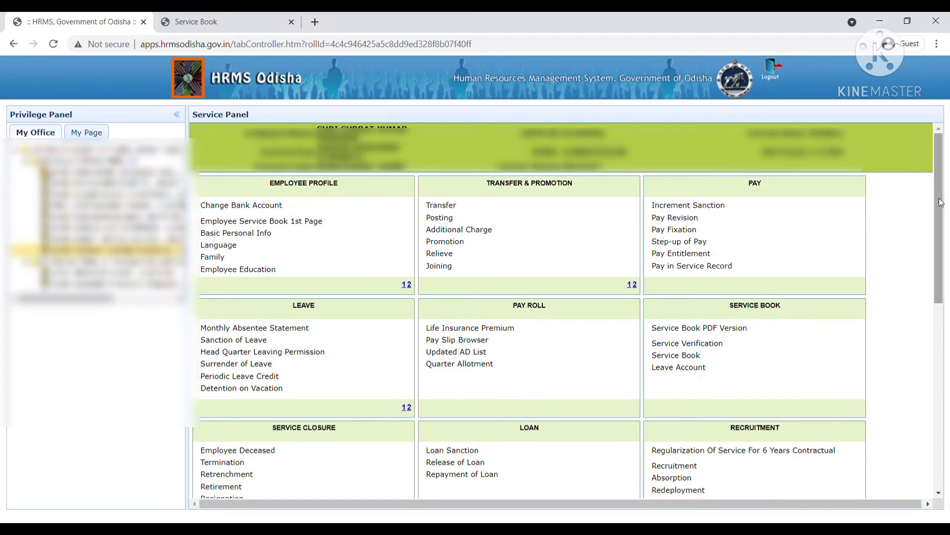
left_click(707, 211)
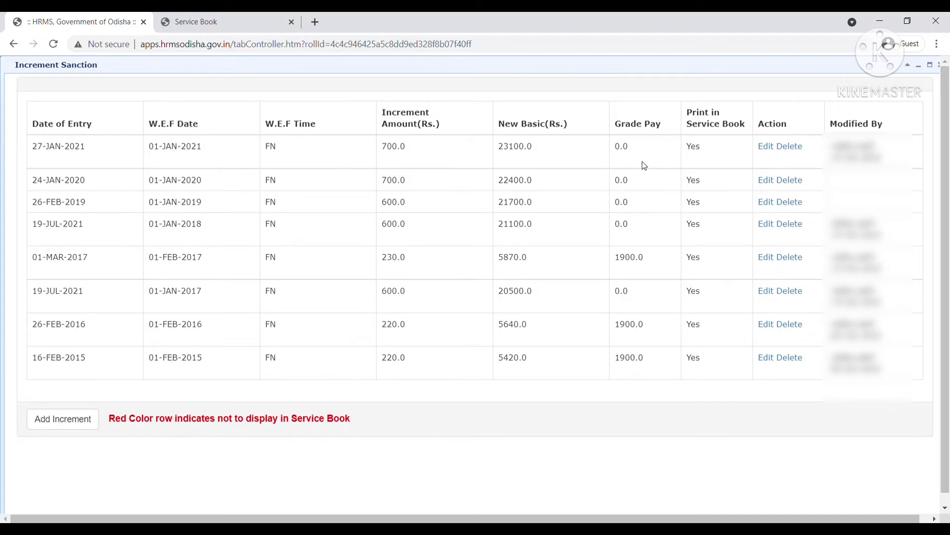
left_click(941, 65)
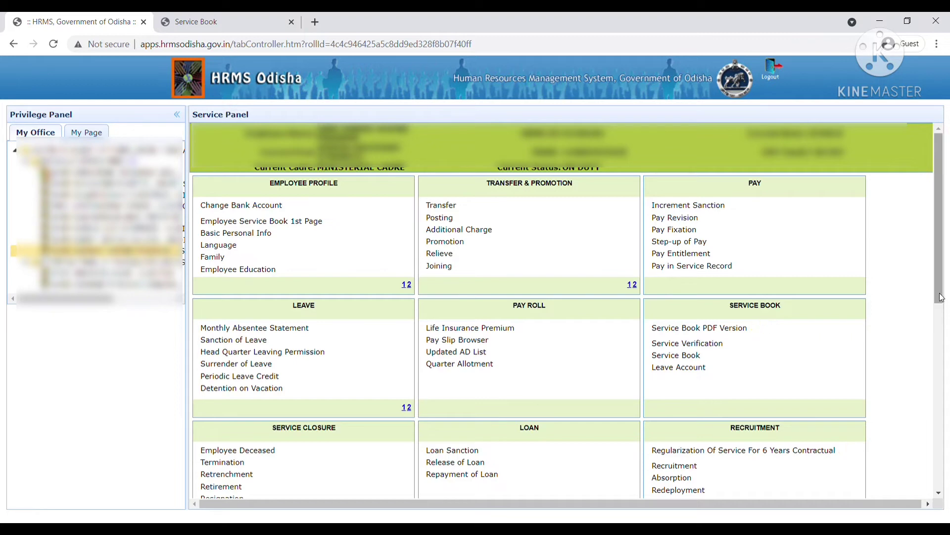
Step: Open the employee's Departmental Examination list and compare its record with the matching Service Book entry
left_click_drag(939, 297, 948, 482)
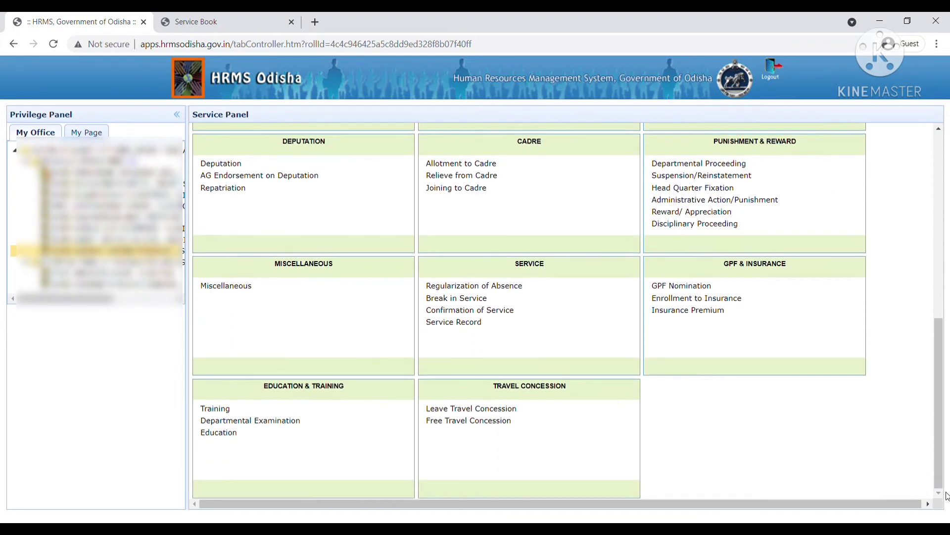
left_click(278, 423)
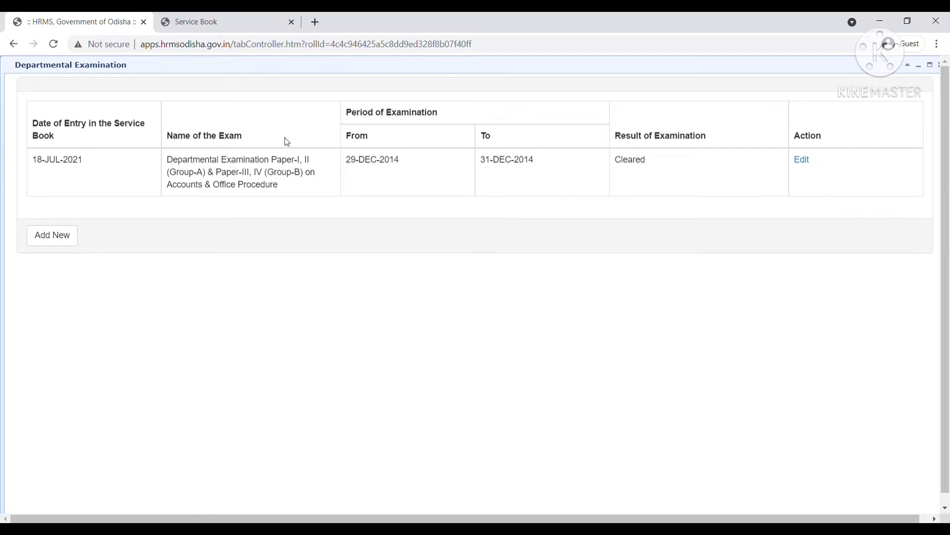
left_click(233, 20)
scroll(745, 252, "down", 6)
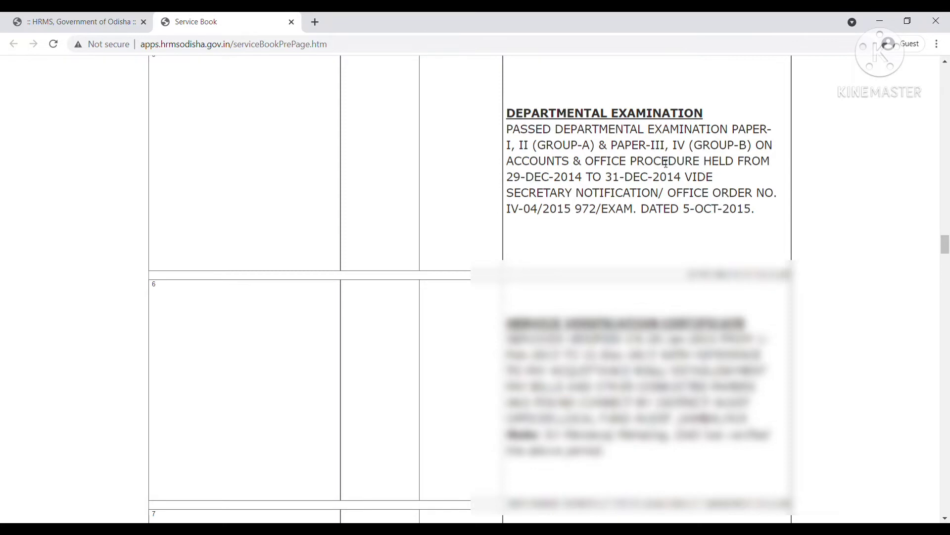
left_click(120, 18)
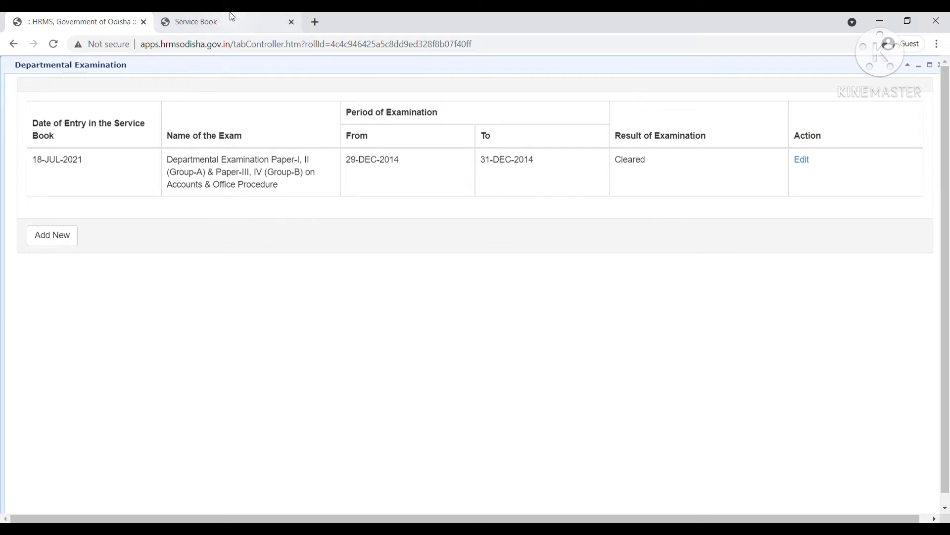
Step: Compare the departmental examination record with its Service Book entry, and review the record's exam and notification details without saving
left_click(198, 22)
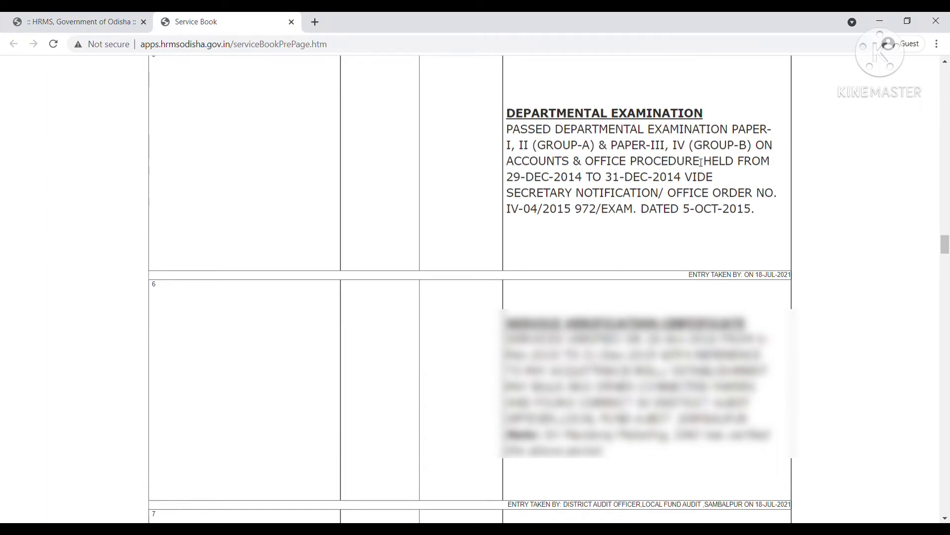
left_click(107, 15)
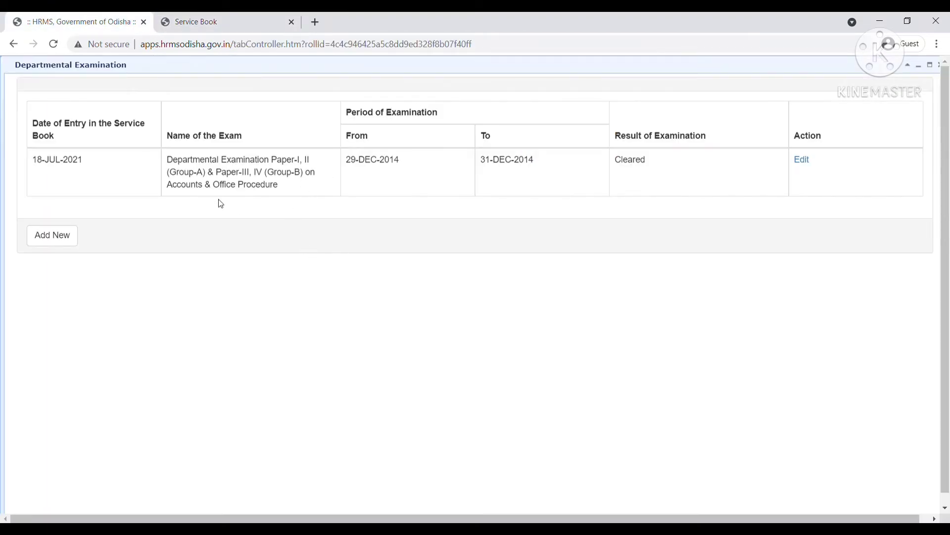
left_click(248, 17)
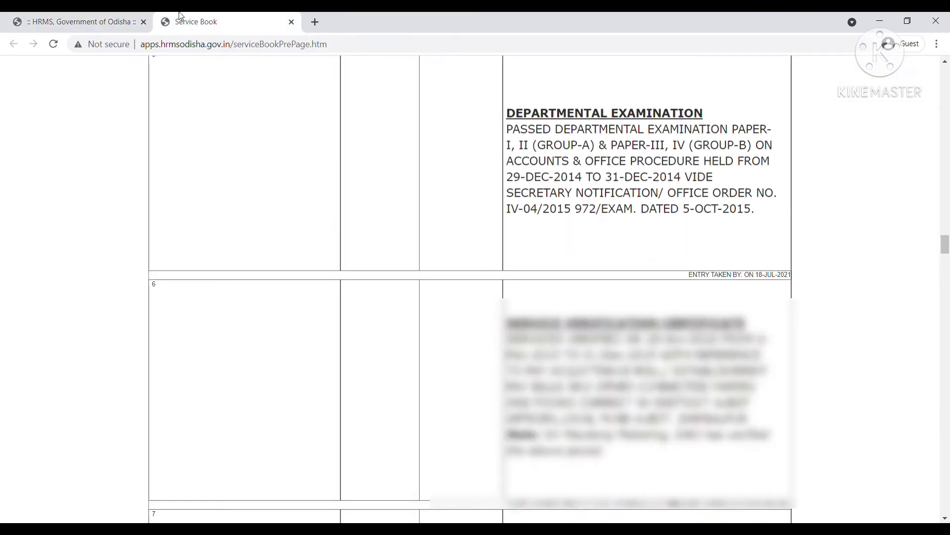
left_click(42, 18)
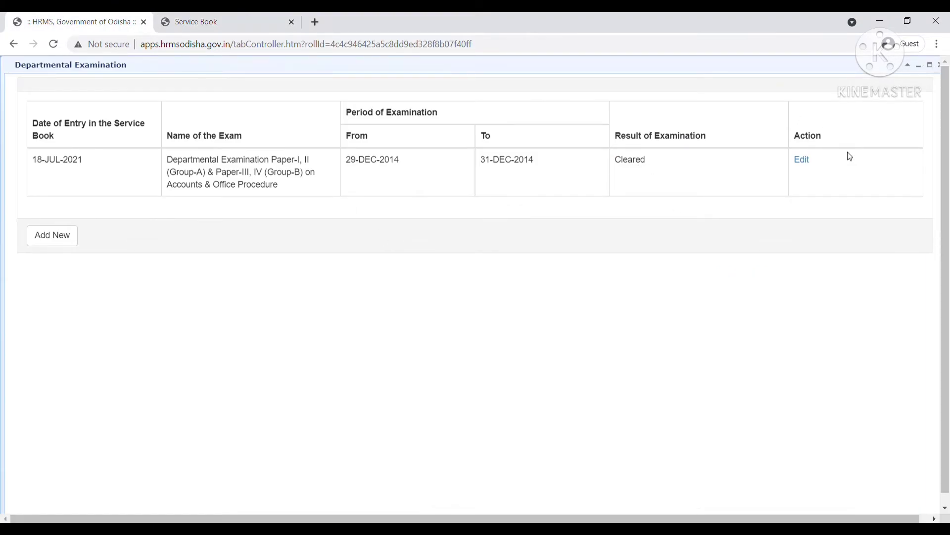
left_click(803, 159)
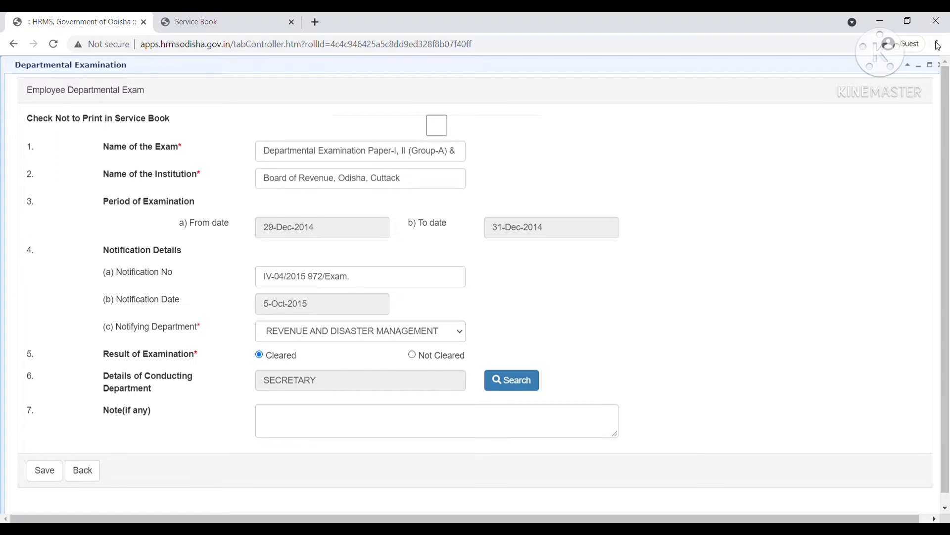
left_click(943, 69)
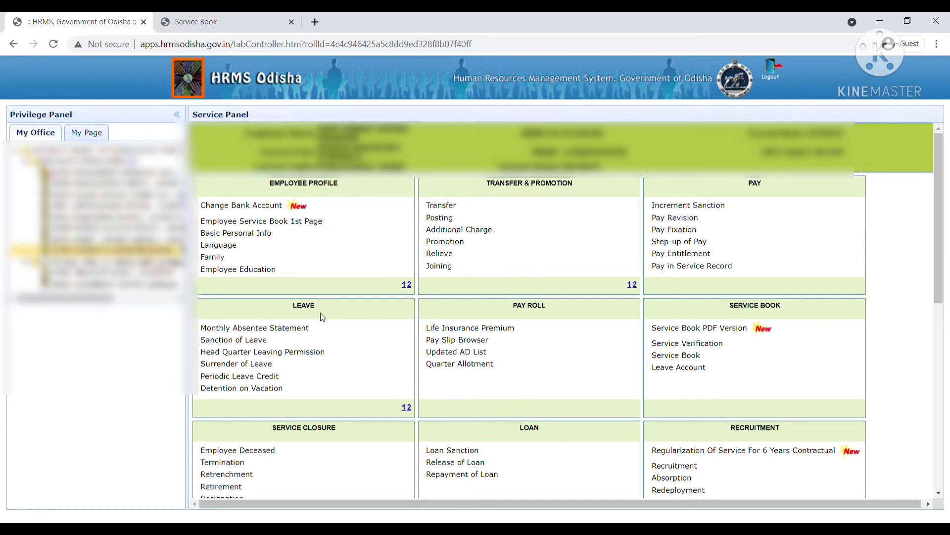
Step: Save the Earned Leave opening balance as 0.0 on 12-FEB-2014, Fore Noon, and close the Leave Opening Balance list
left_click(409, 408)
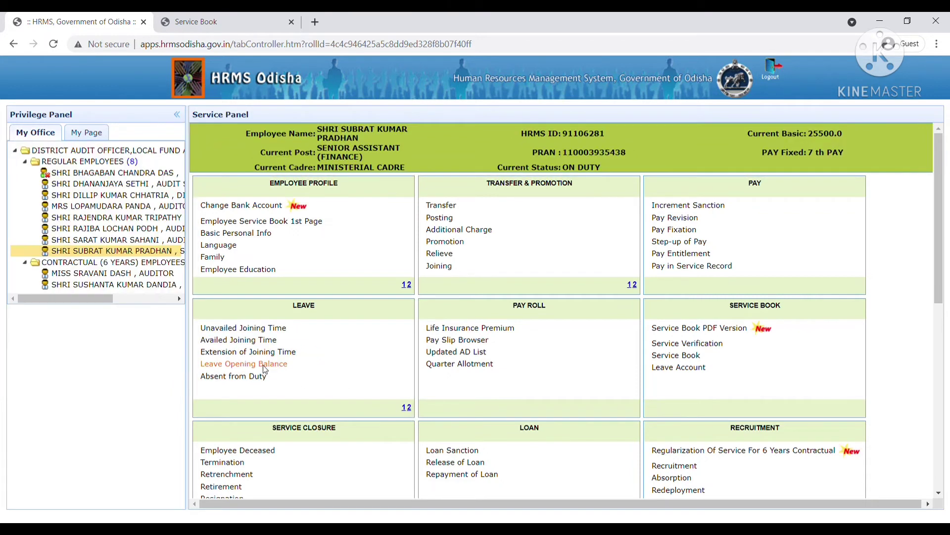
left_click(262, 364)
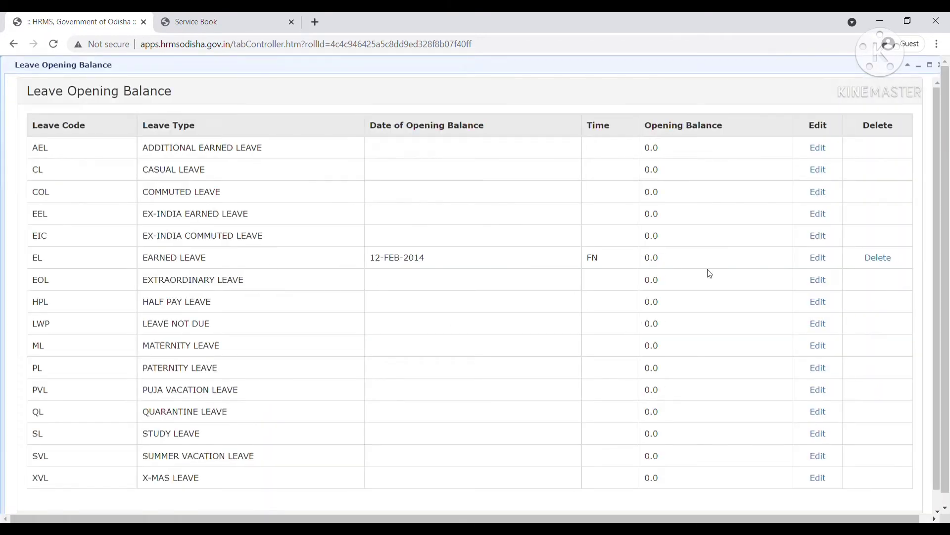
left_click(819, 258)
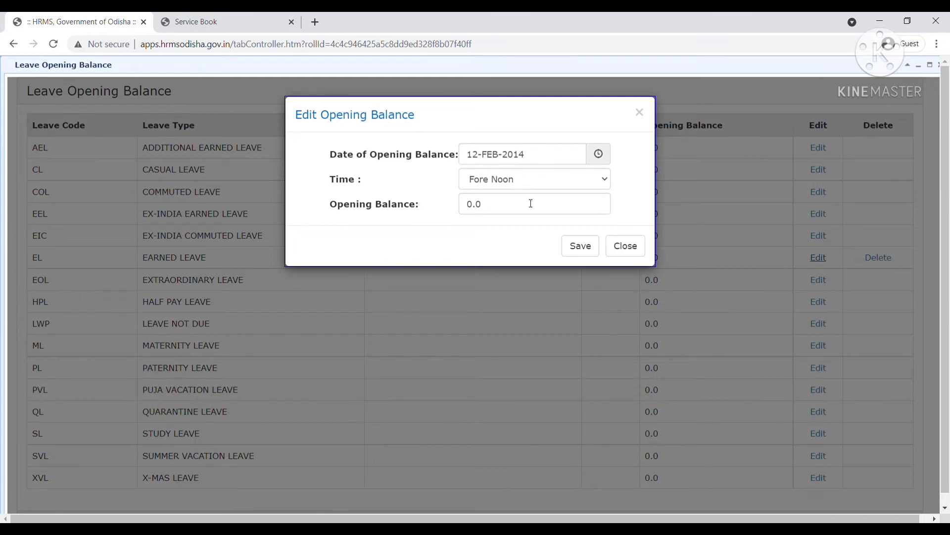
left_click(574, 256)
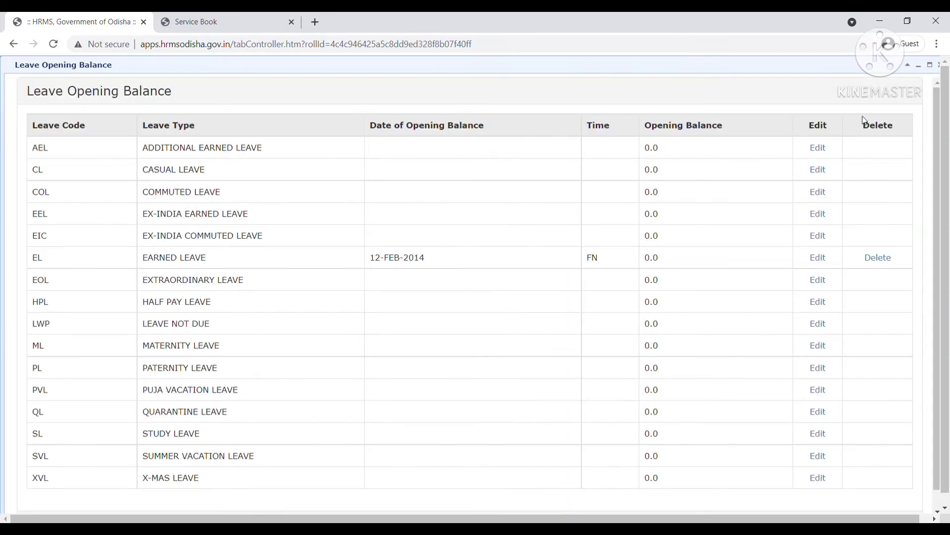
left_click(939, 65)
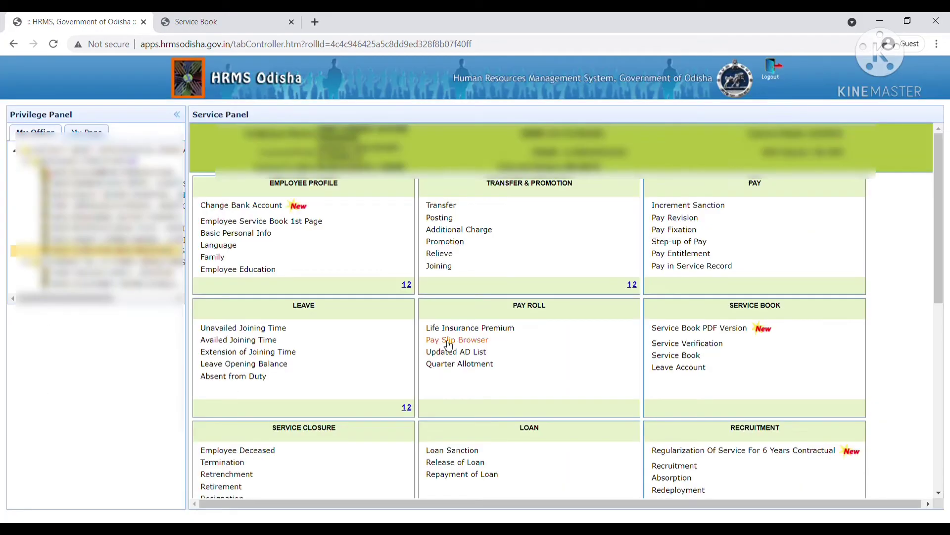
Step: Open the employee's Periodic Leave Credit and display the service periods for EARNED LEAVE
left_click(409, 409)
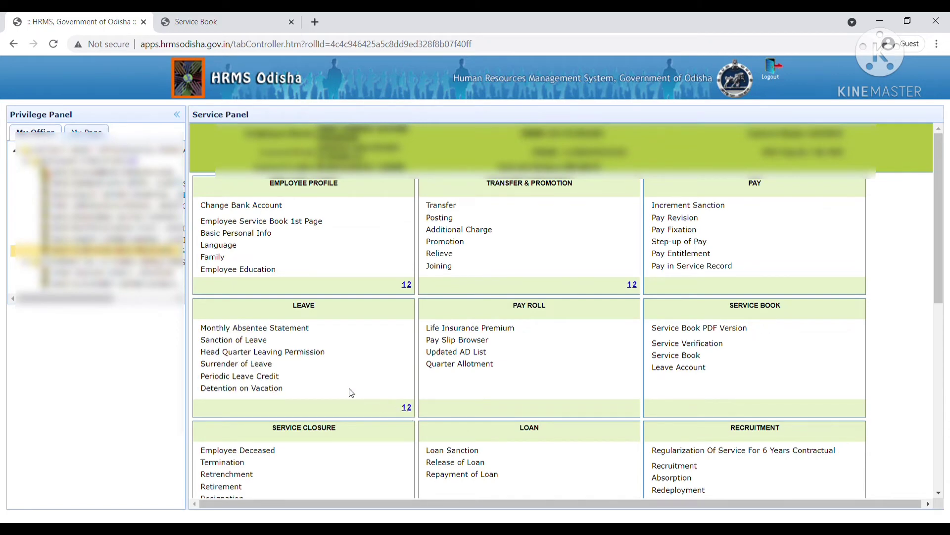
left_click(271, 378)
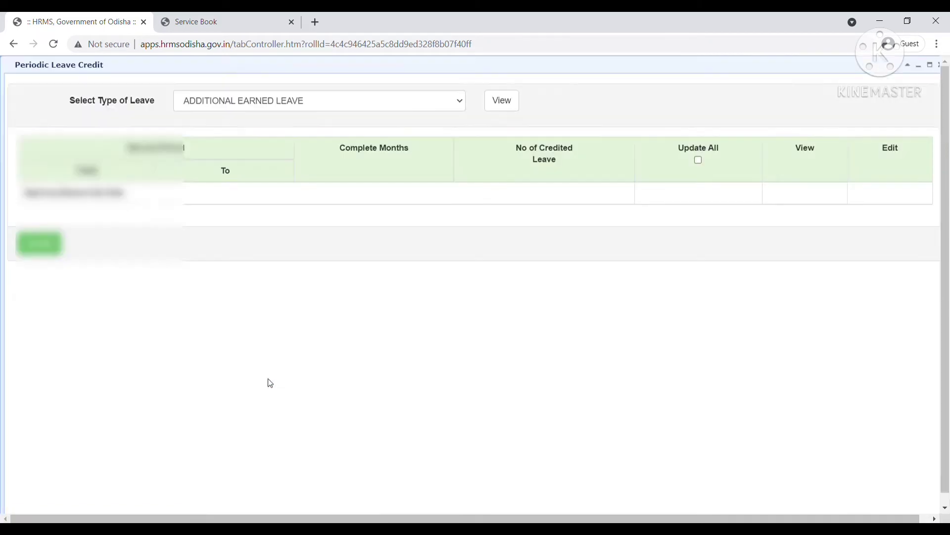
left_click(339, 105)
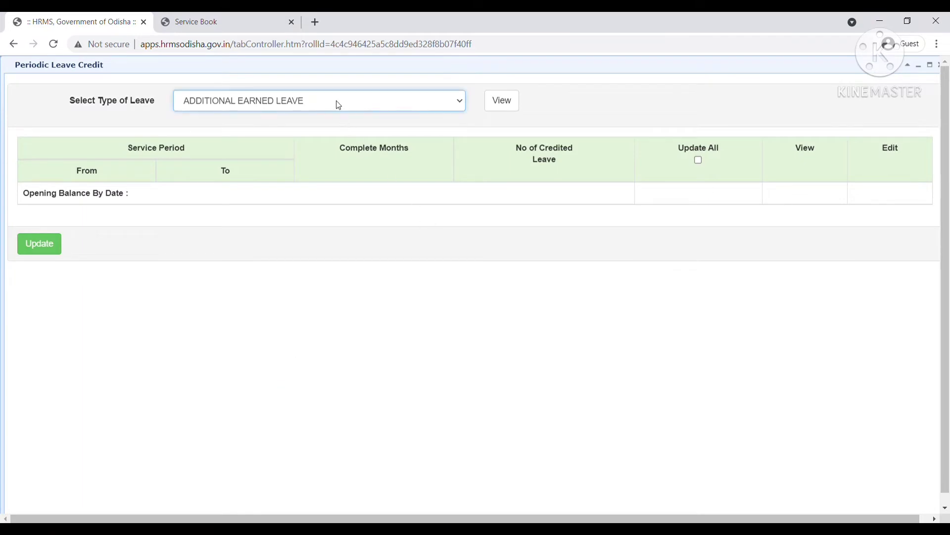
left_click(222, 165)
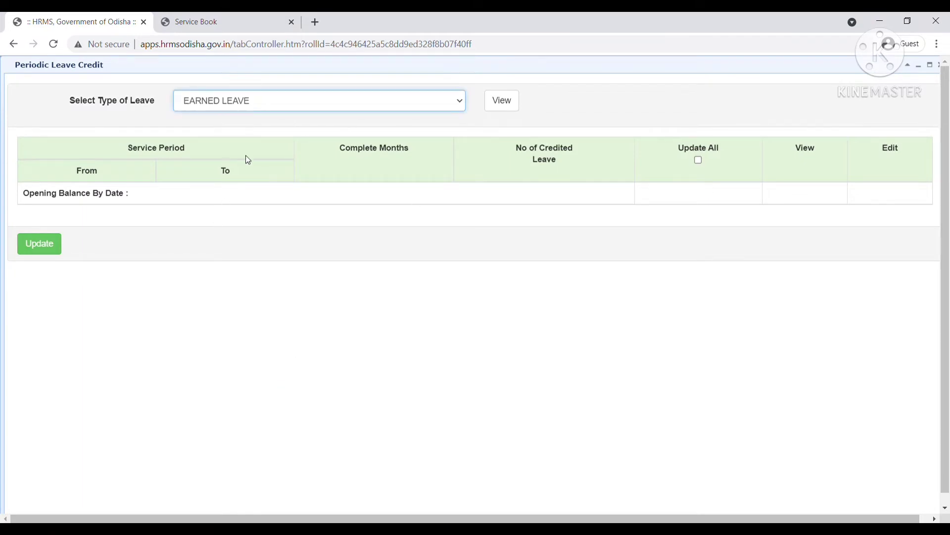
left_click(515, 109)
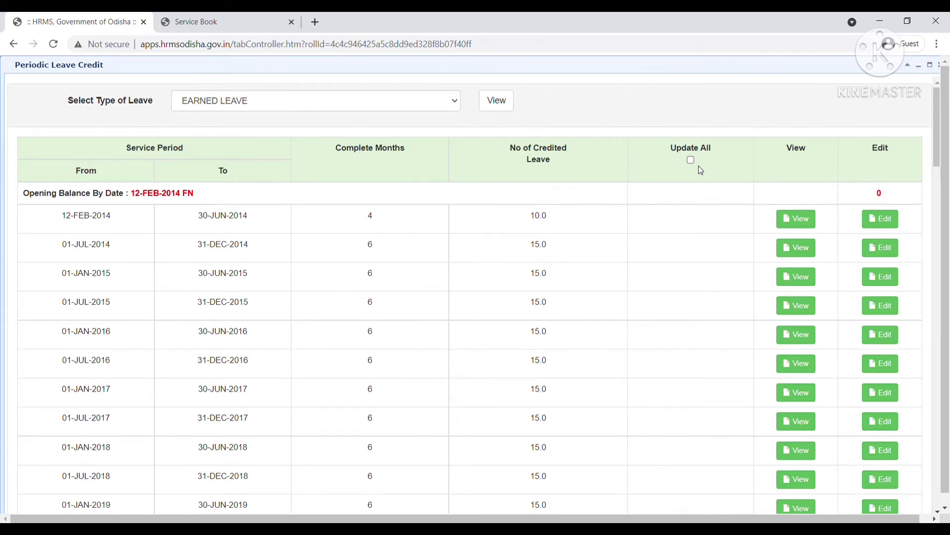
Step: Mark the Earned Leave period 01-JAN-2021 to 30-JUN-2021 for credit, update the leave credits, and close Periodic Leave Credit
left_click_drag(940, 167, 942, 220)
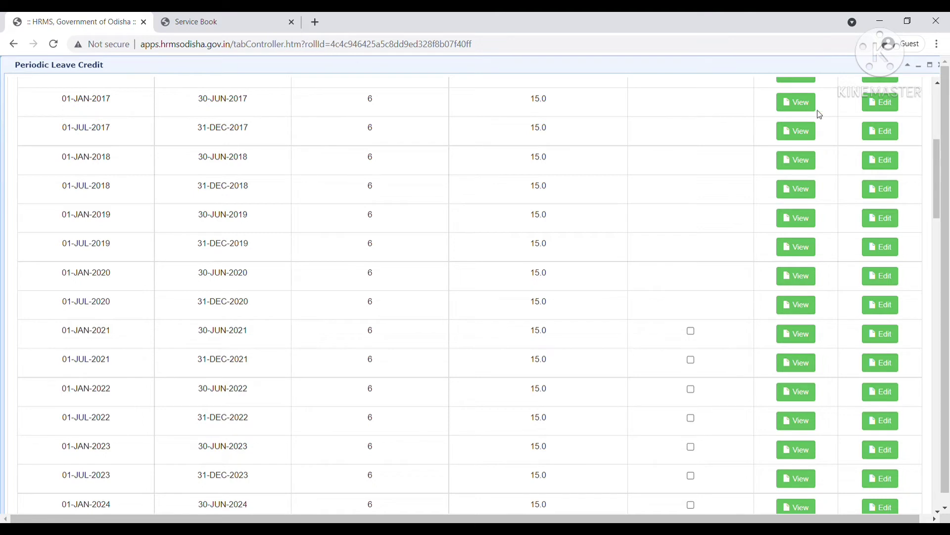
left_click_drag(941, 166, 942, 133)
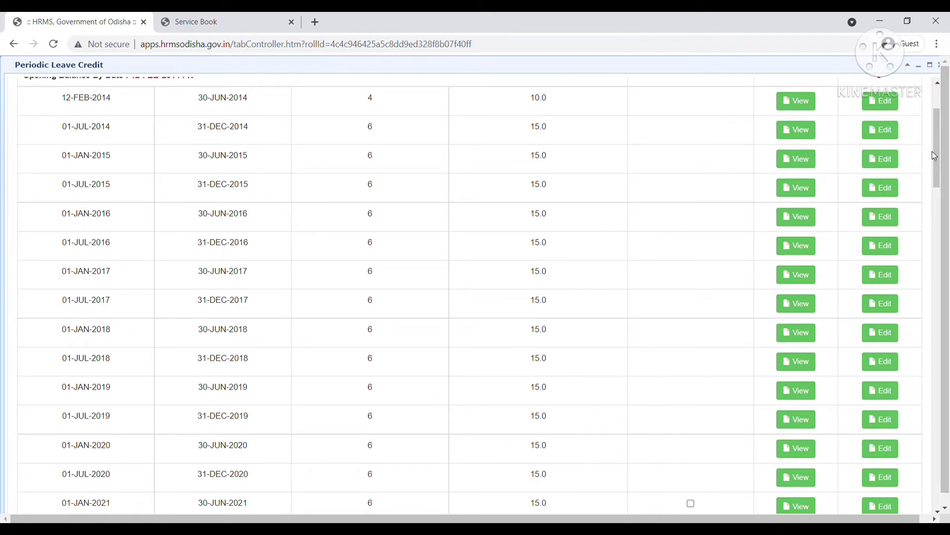
left_click_drag(942, 153, 942, 193)
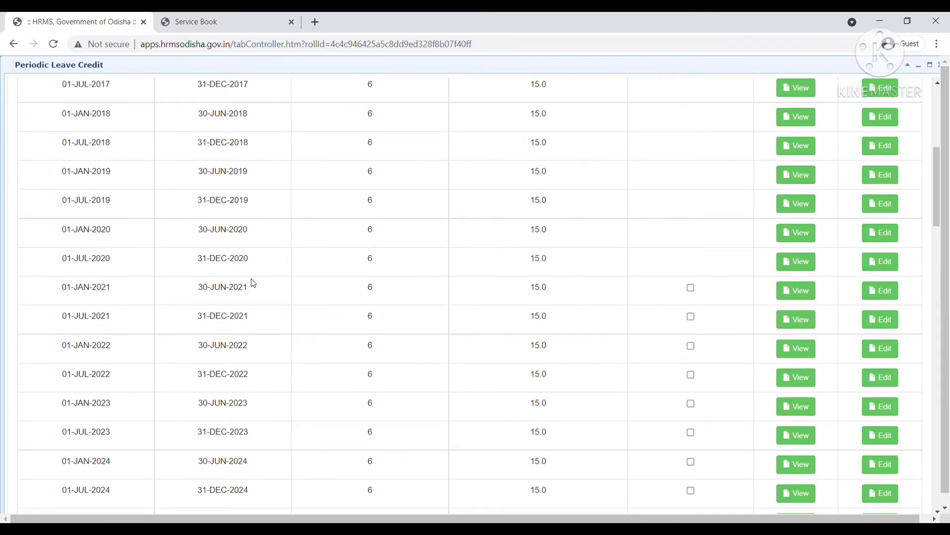
left_click(691, 289)
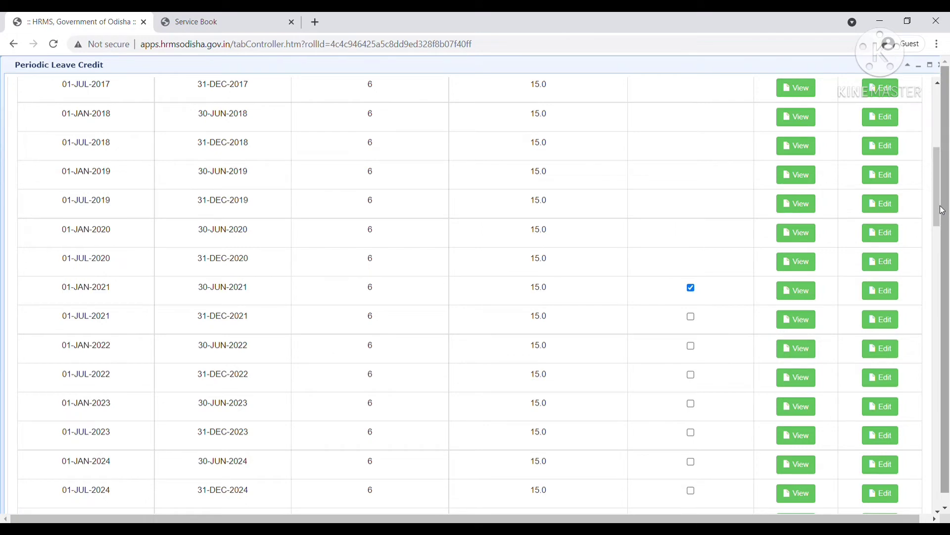
left_click_drag(941, 210, 928, 164)
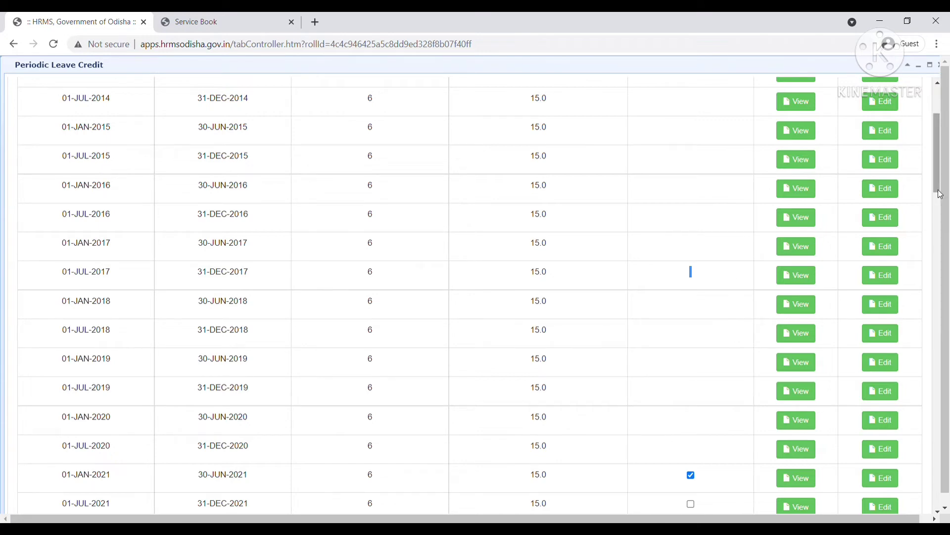
left_click_drag(940, 195, 940, 493)
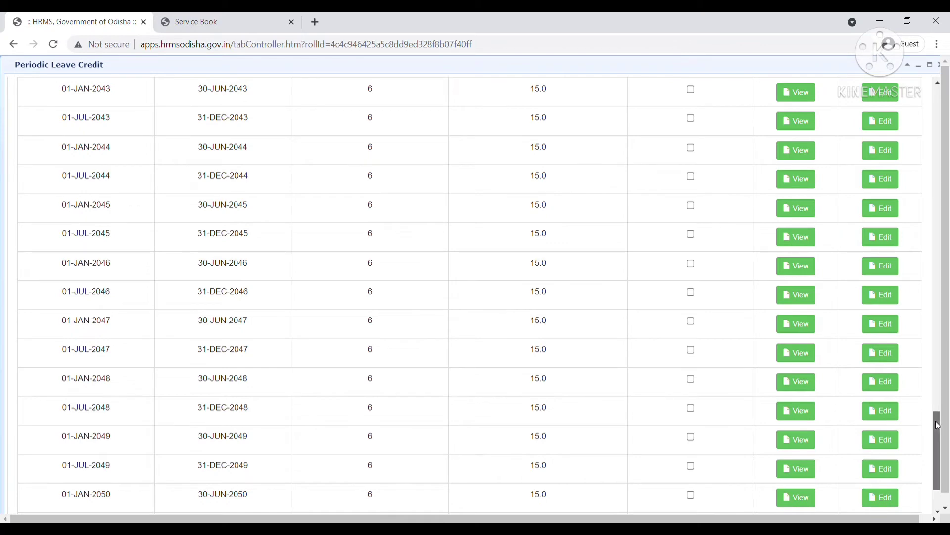
scroll(939, 425, "down", 2)
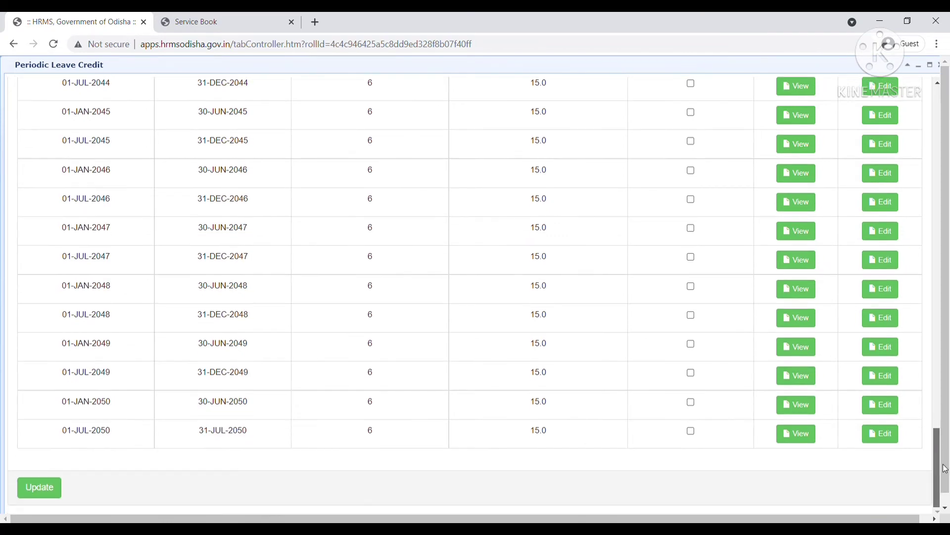
left_click(29, 497)
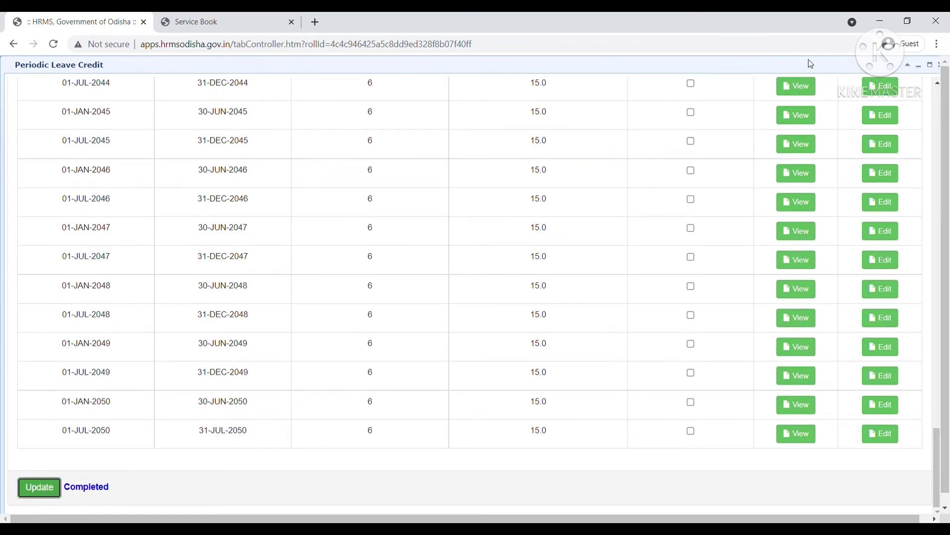
left_click(940, 70)
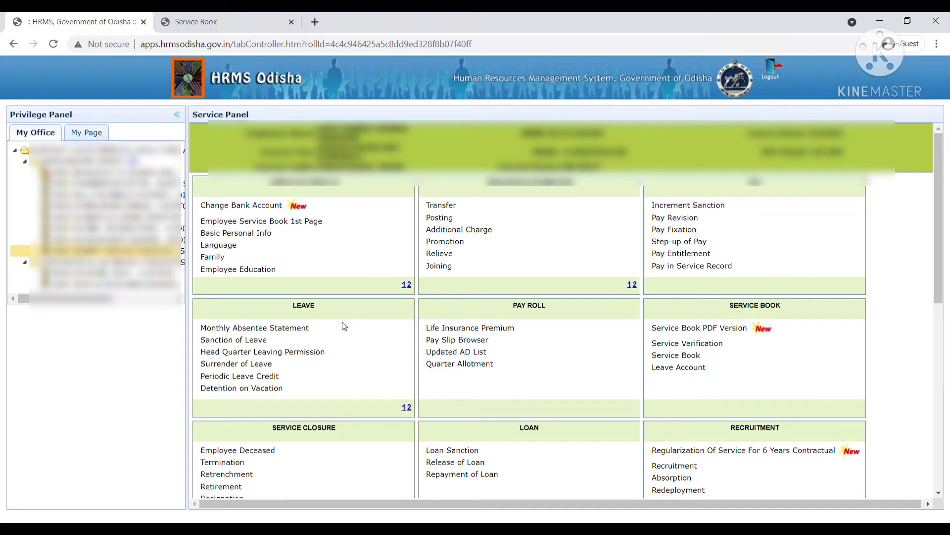
Step: Review the blank leave sanction form and the paternity leave record in Sanction of Leave without saving anything
left_click(248, 342)
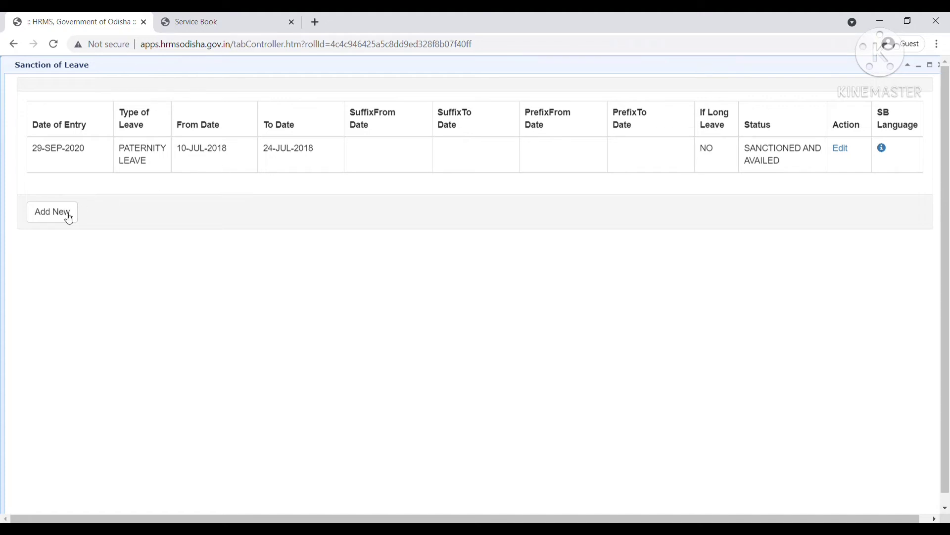
left_click(52, 214)
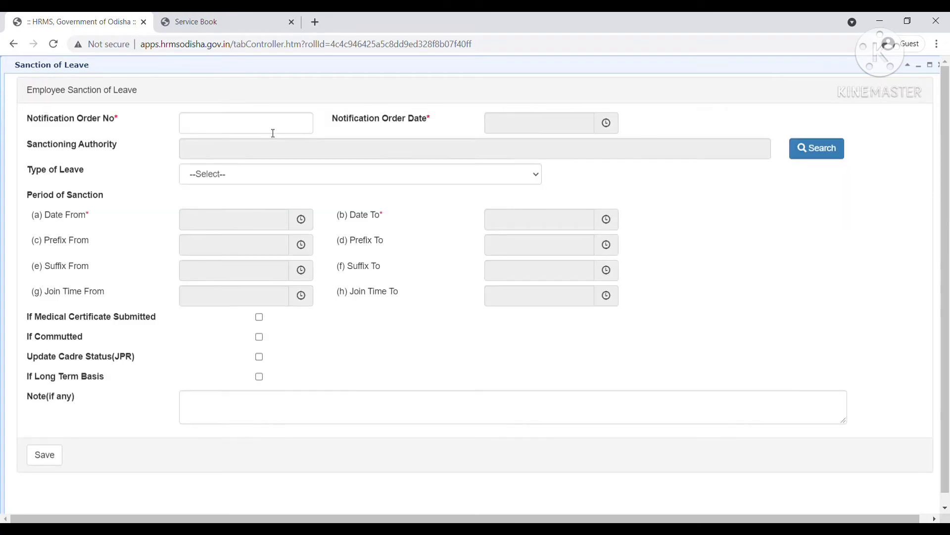
left_click(356, 179)
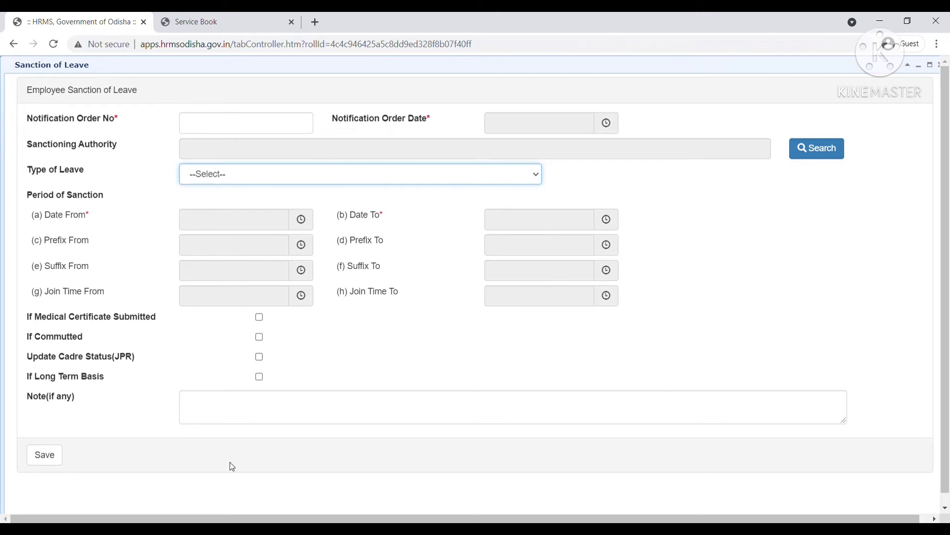
left_click(810, 249)
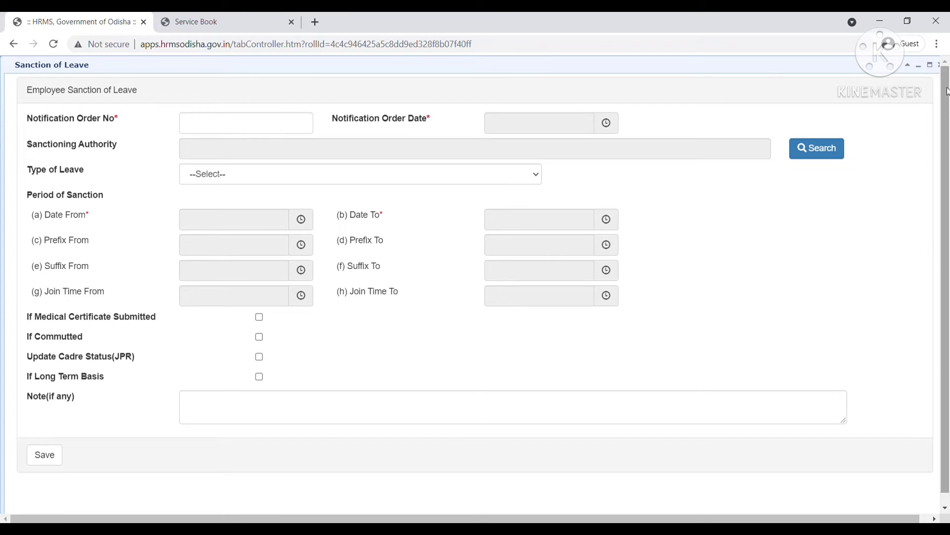
left_click(943, 67)
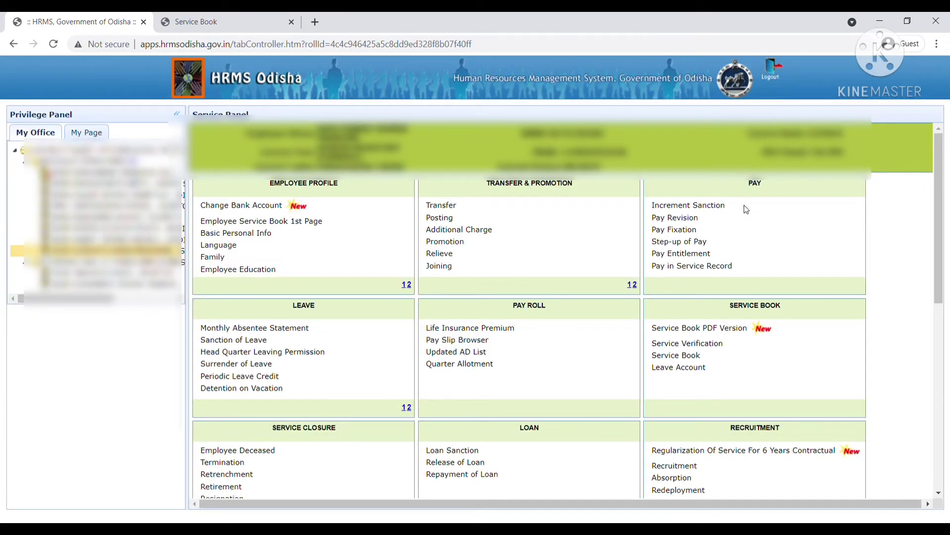
left_click(249, 339)
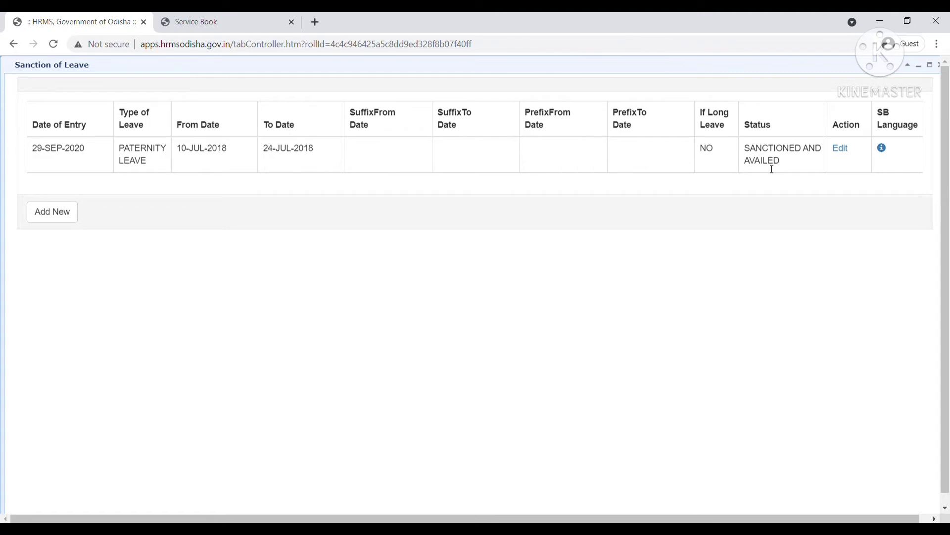
left_click(942, 68)
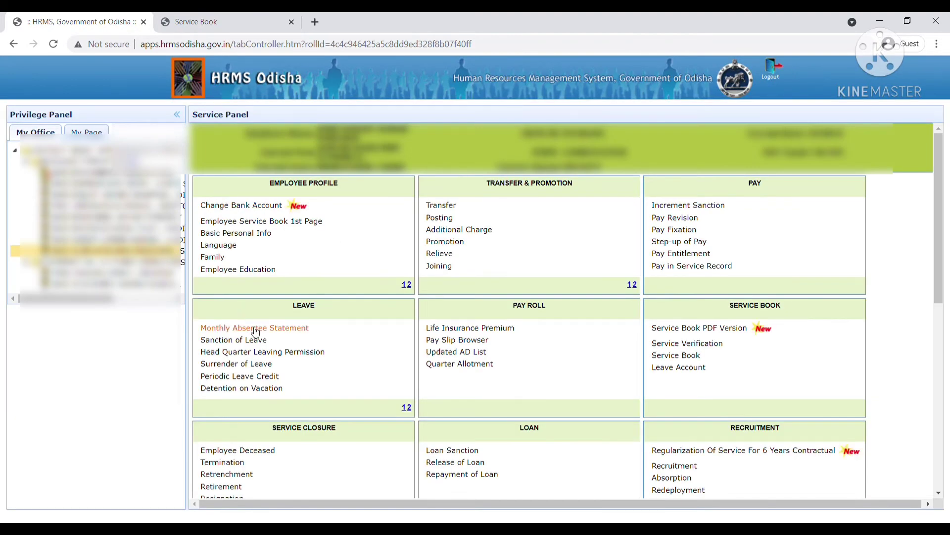
Step: Review the July 2018 entries and the blank new absentee form in Monthly Absentee Statement without saving anything
left_click(286, 333)
left_click(222, 94)
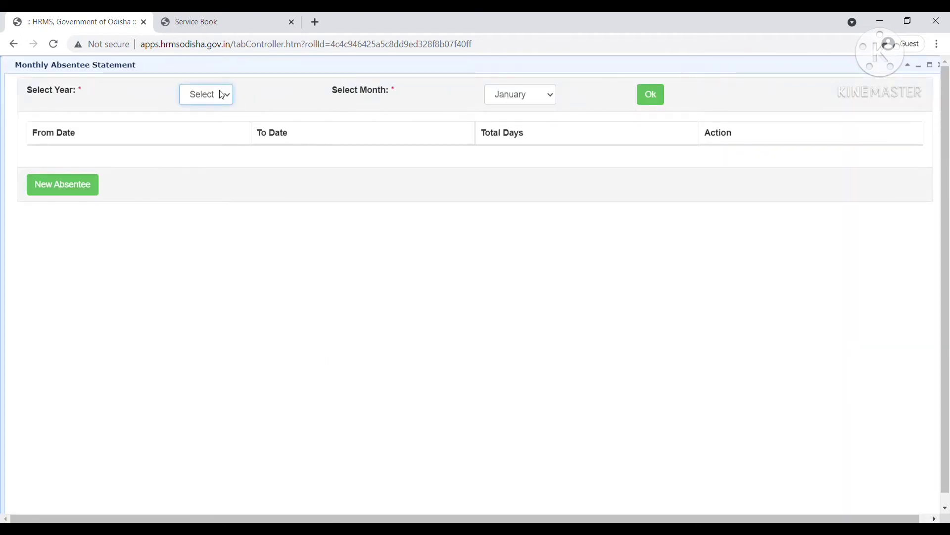
left_click(206, 167)
left_click(503, 95)
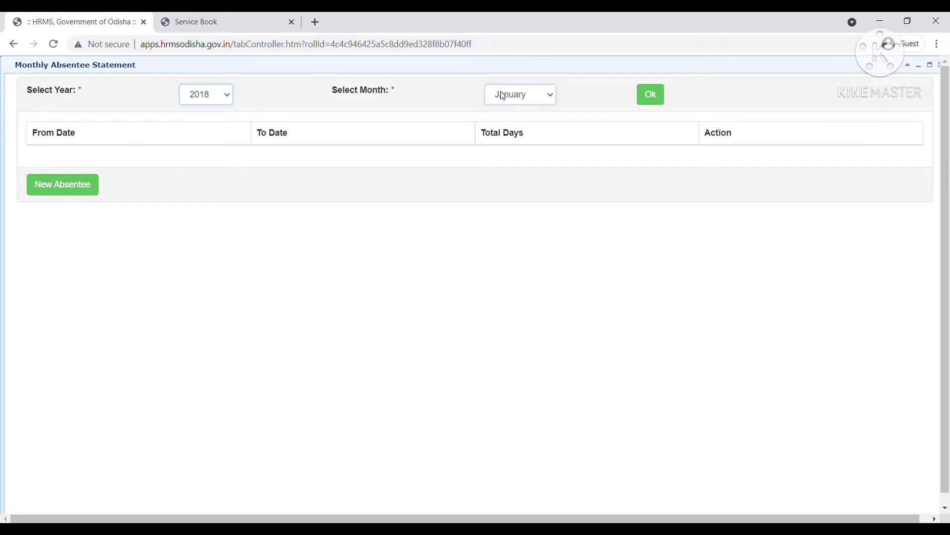
left_click(512, 188)
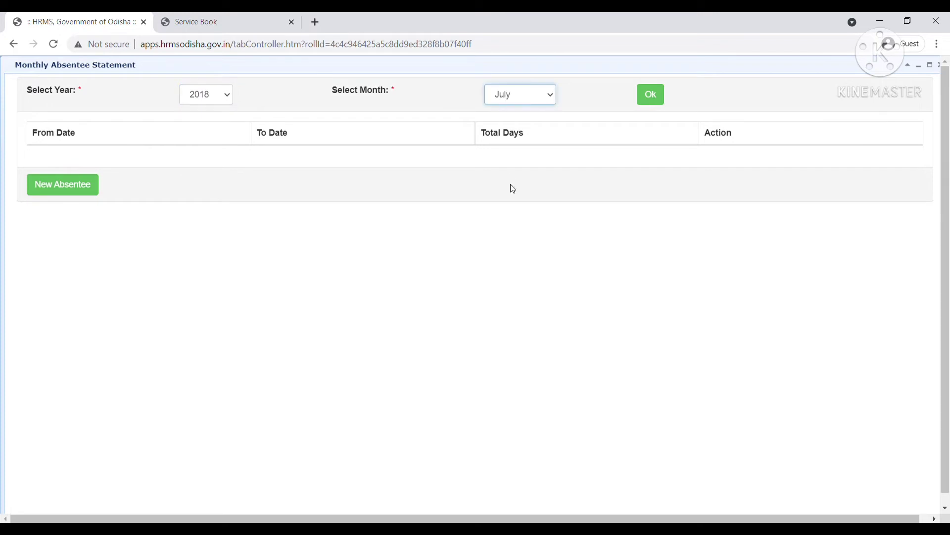
left_click(660, 98)
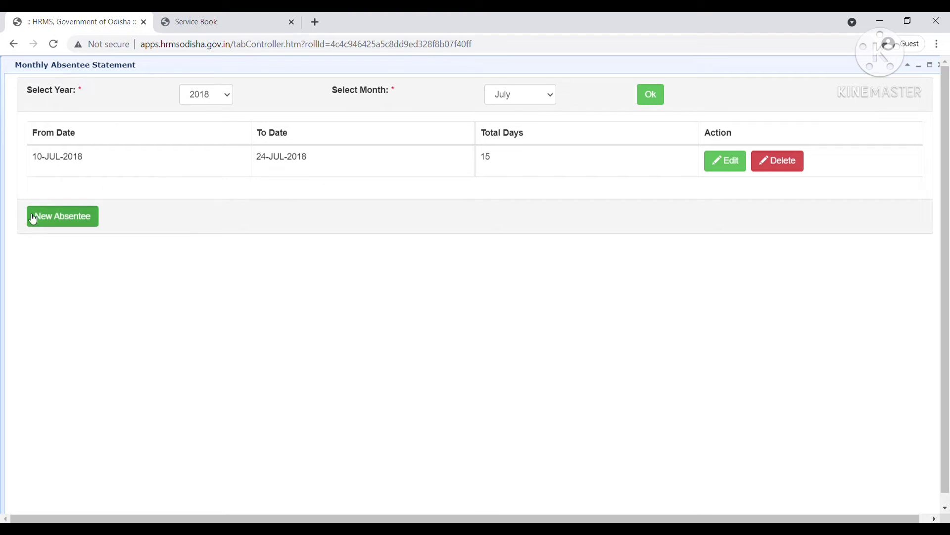
left_click(46, 223)
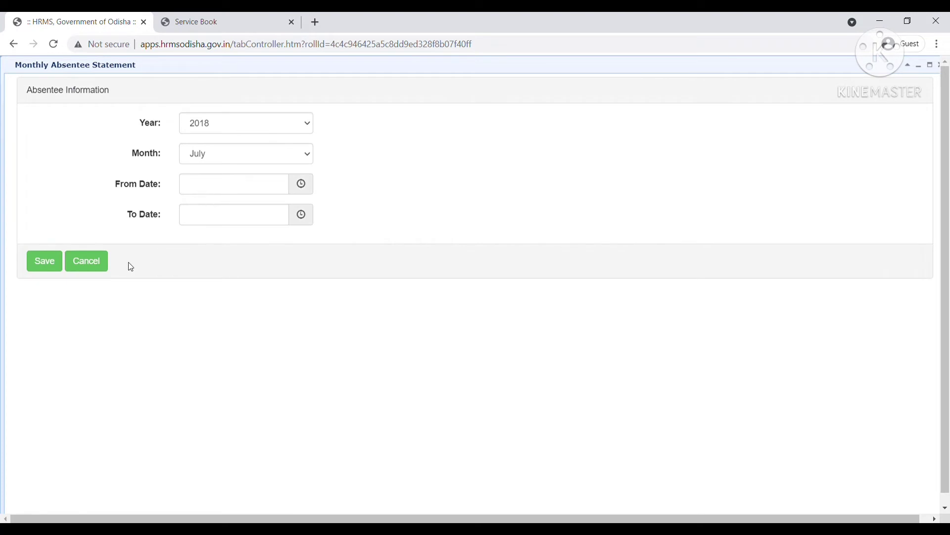
left_click(941, 66)
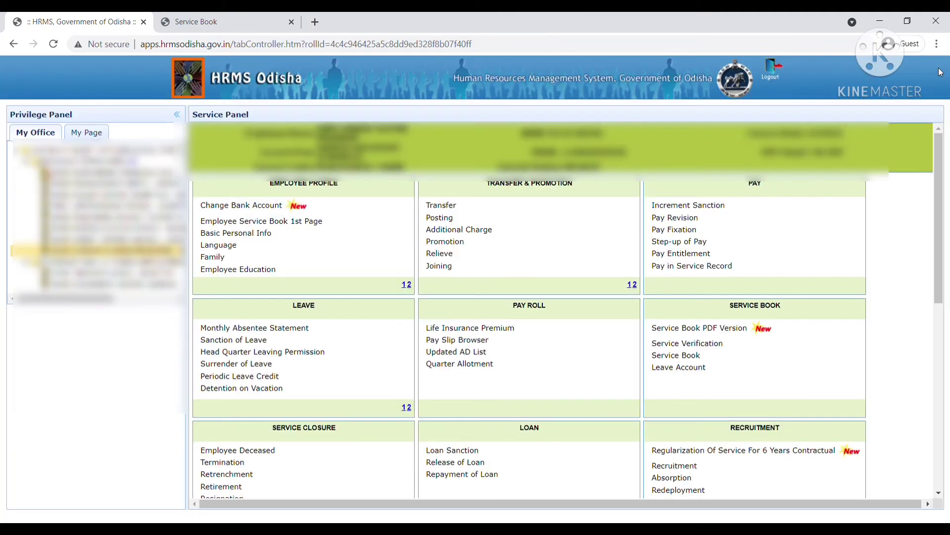
Step: Review the paternity leave sanction record for 10-JUL-2018 to 24-JUL-2018 without saving, and return to the Sanction of Leave list
left_click(259, 342)
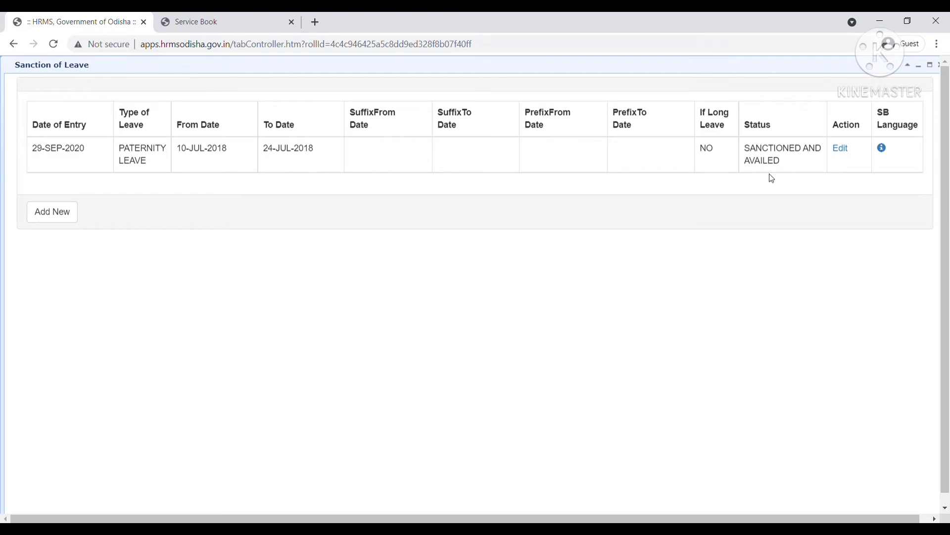
left_click(848, 154)
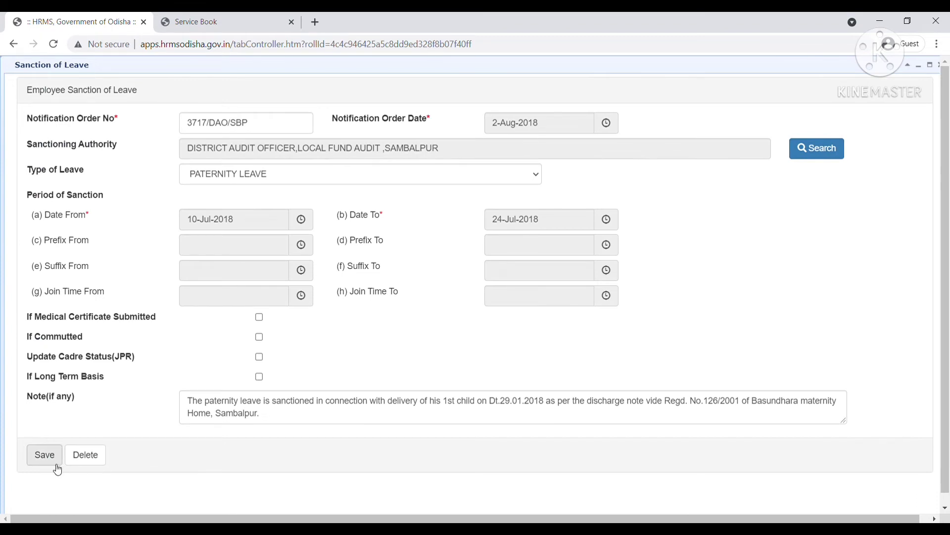
left_click(943, 66)
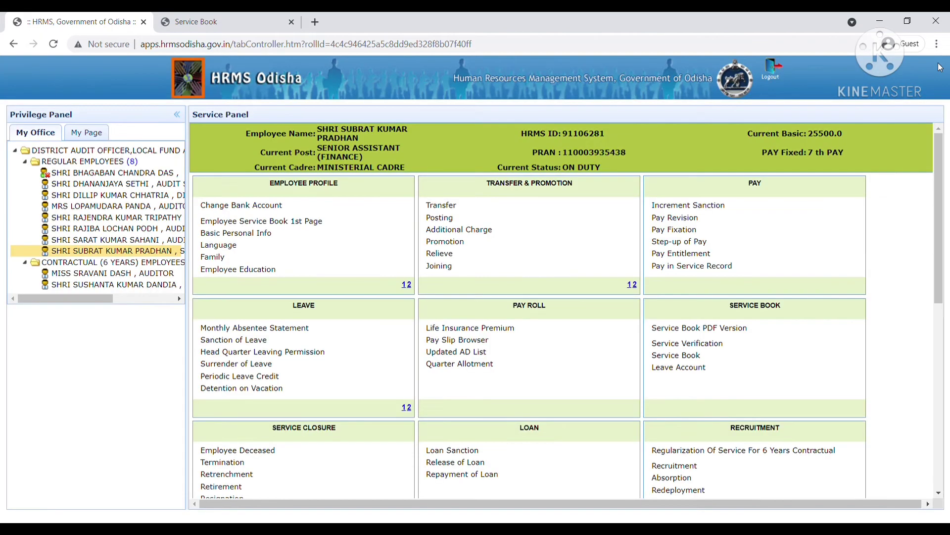
left_click(236, 340)
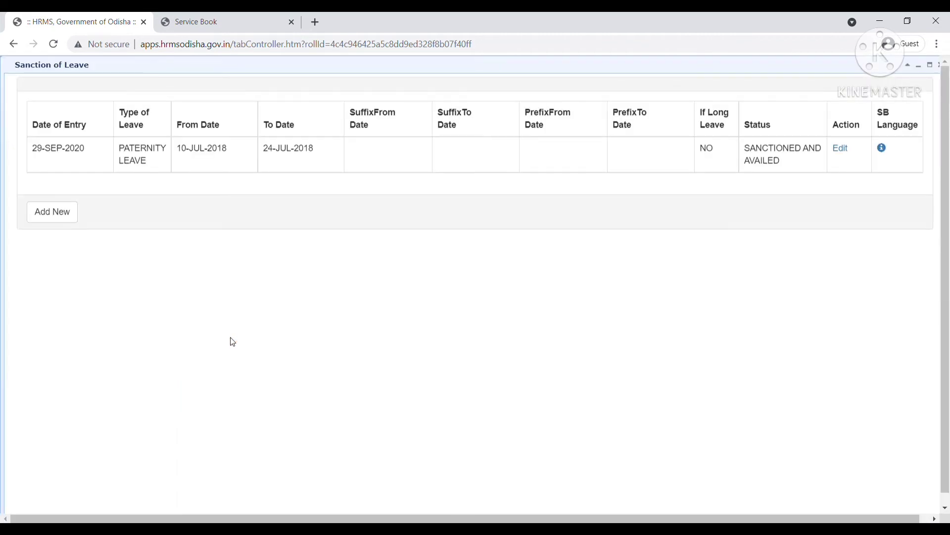
Step: Switch to the Service Book and find the leave sanctioned entry for the July 2018 paternity leave
left_click(240, 30)
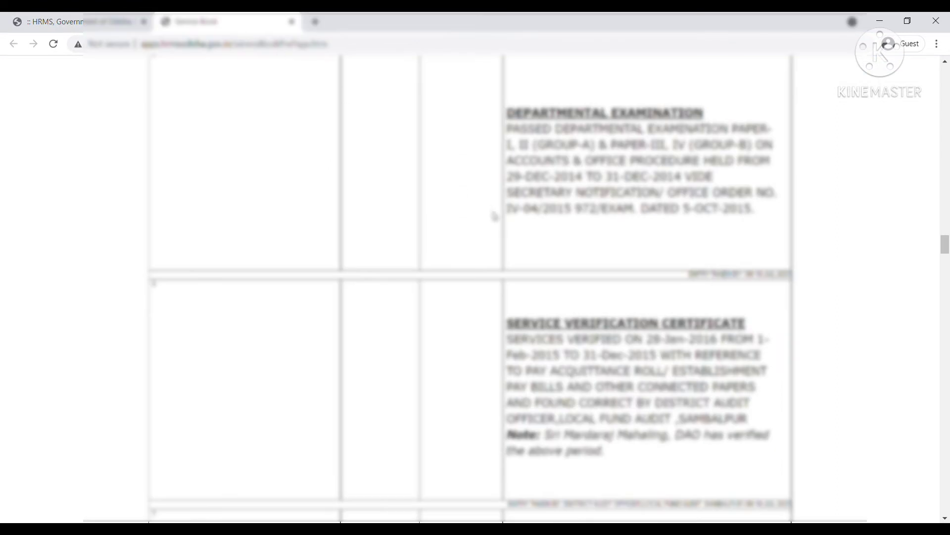
left_click(946, 518)
left_click(945, 518)
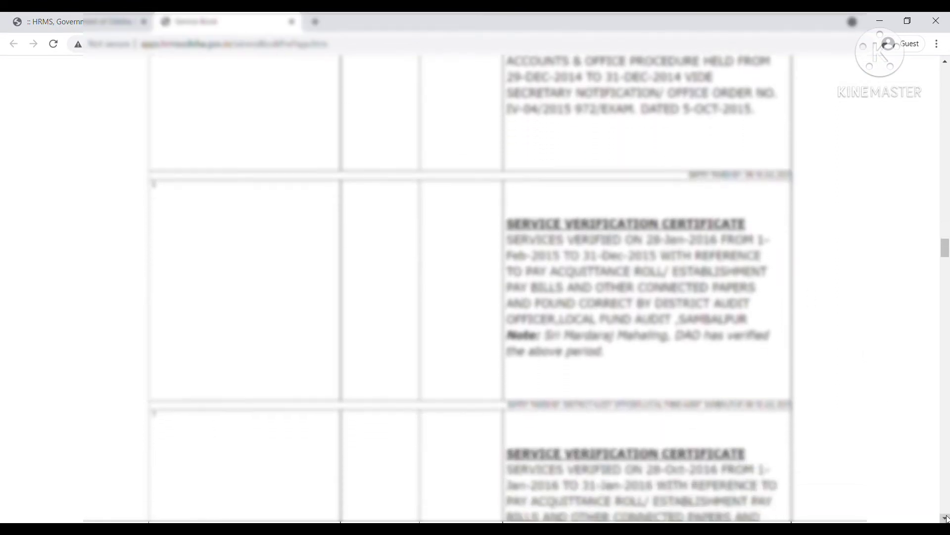
left_click(945, 518)
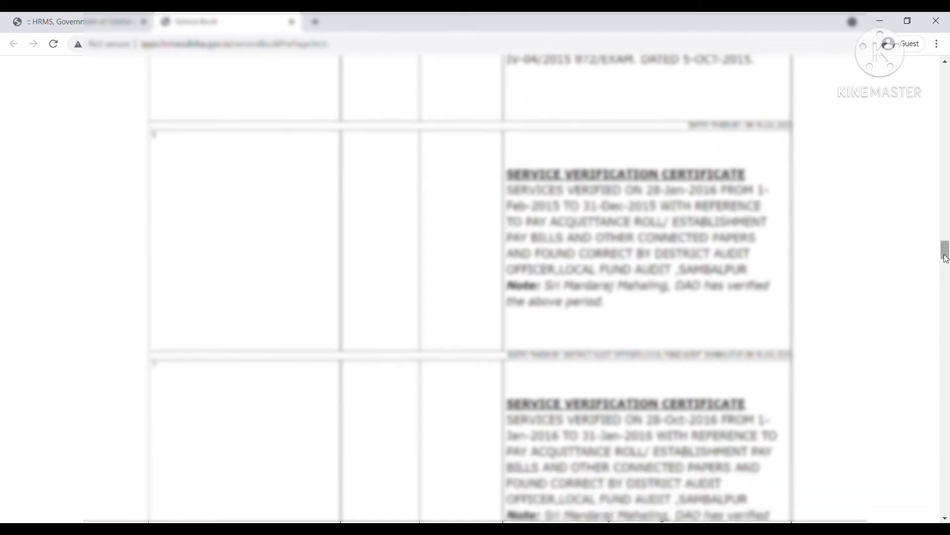
left_click_drag(946, 258, 946, 204)
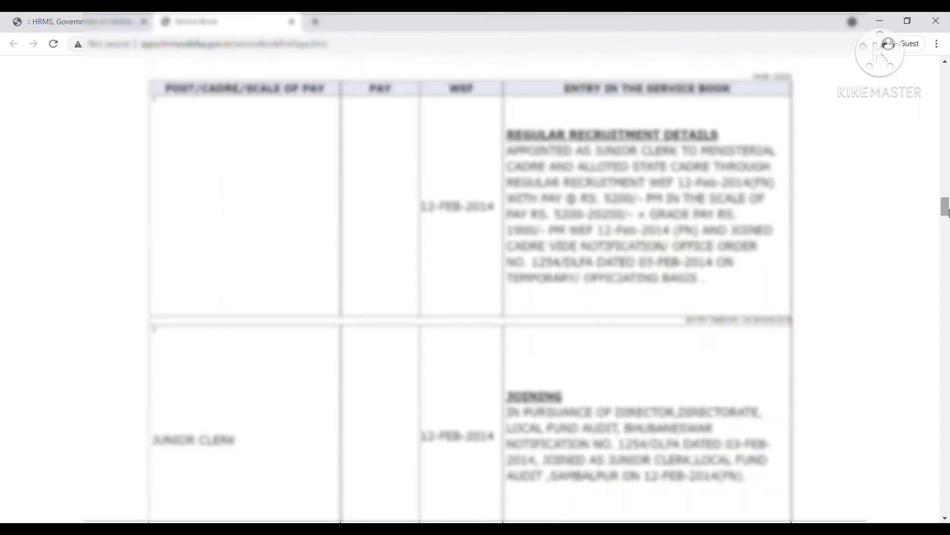
scroll(947, 227, "down", 9)
left_click_drag(948, 227, 947, 345)
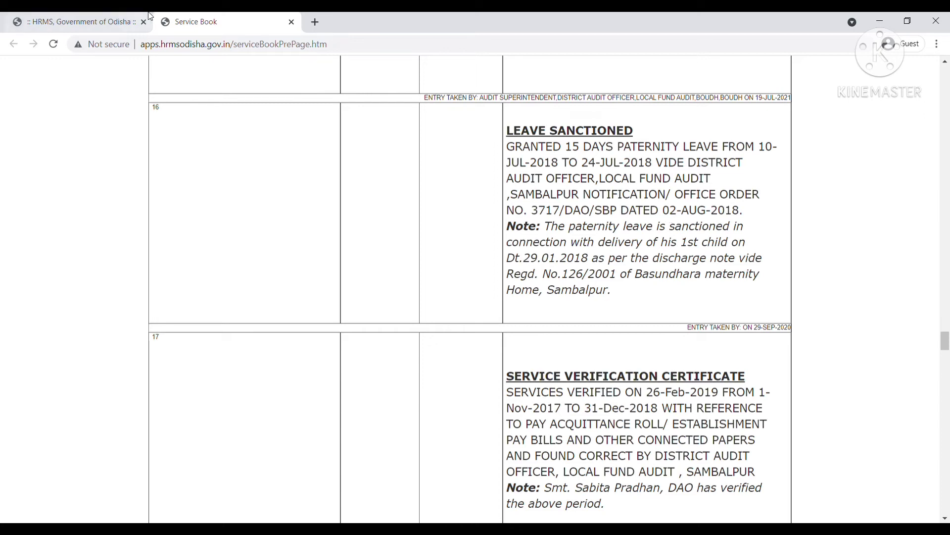
Step: Close the Sanction of Leave list and recheck the paternity leave entry in the Service Book before returning to the service panel
left_click(75, 17)
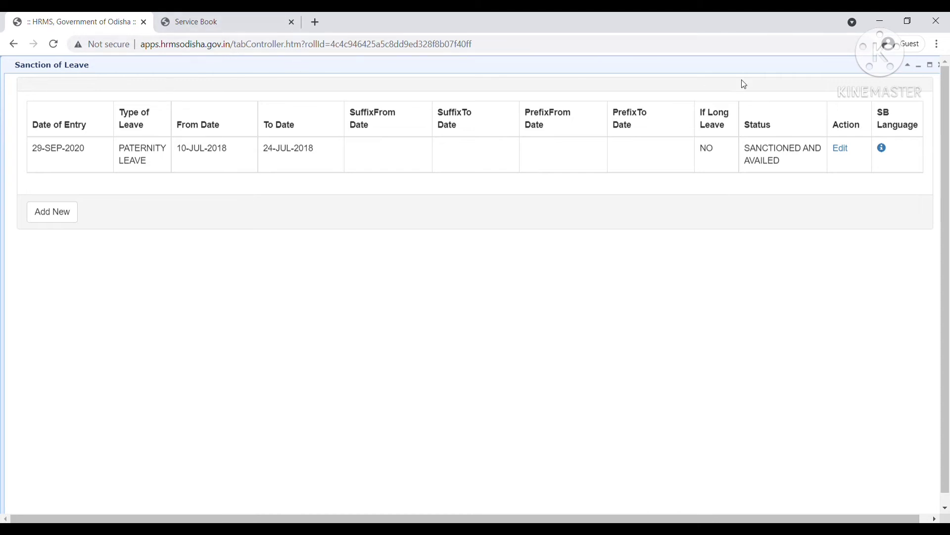
left_click(943, 67)
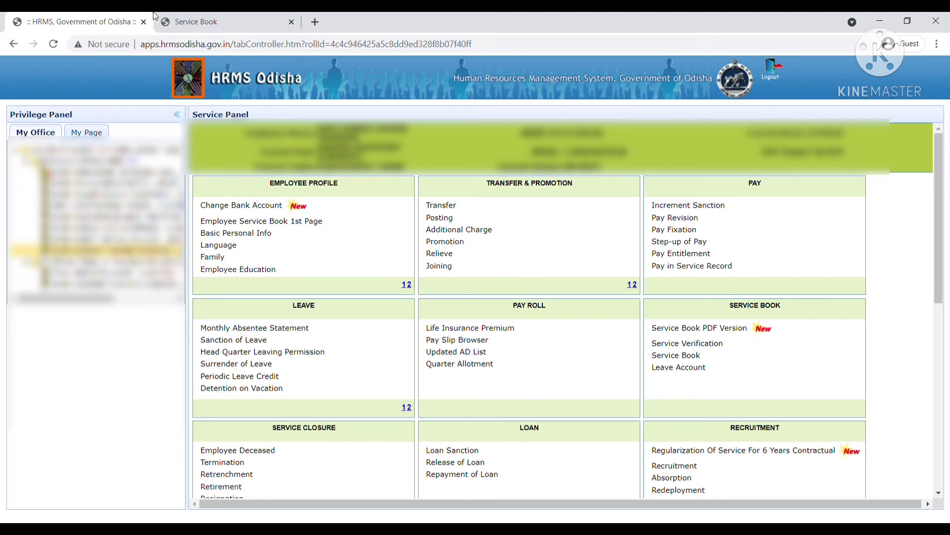
left_click(242, 17)
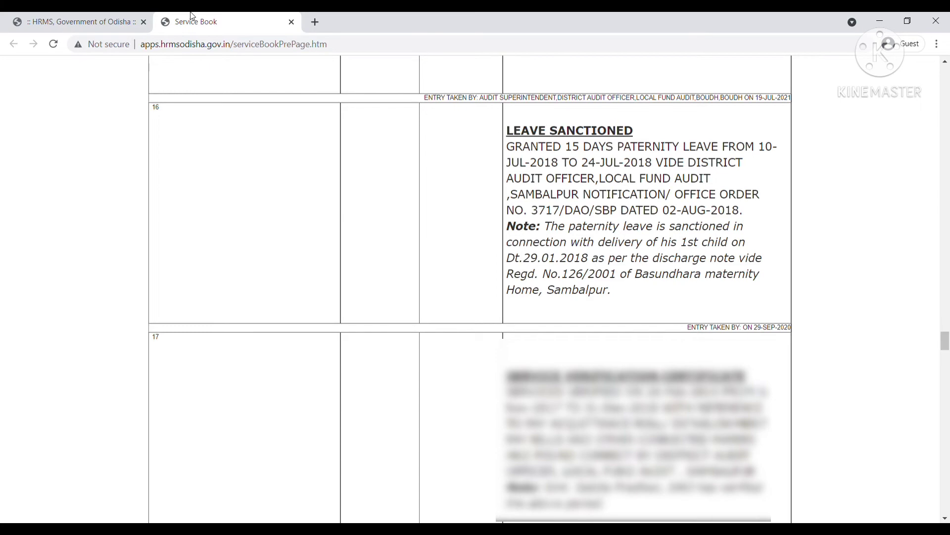
left_click(85, 20)
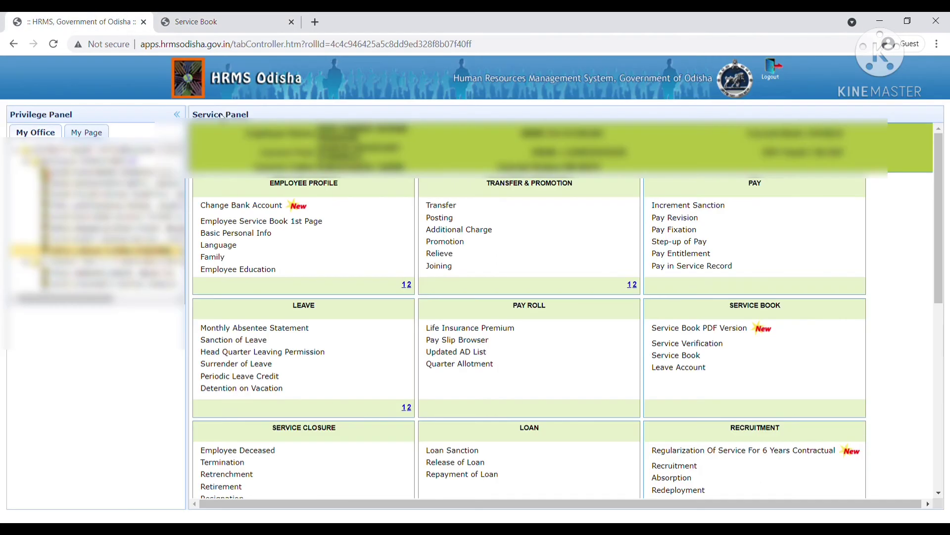
Step: Look at the Detention on Vacation list and the blank new Transfer form, closing both without saving anything
left_click(260, 389)
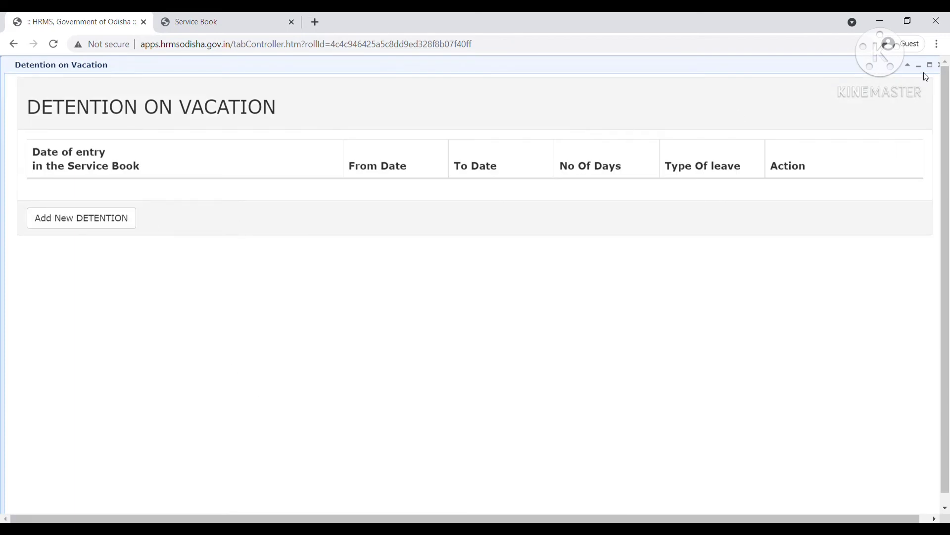
left_click(941, 67)
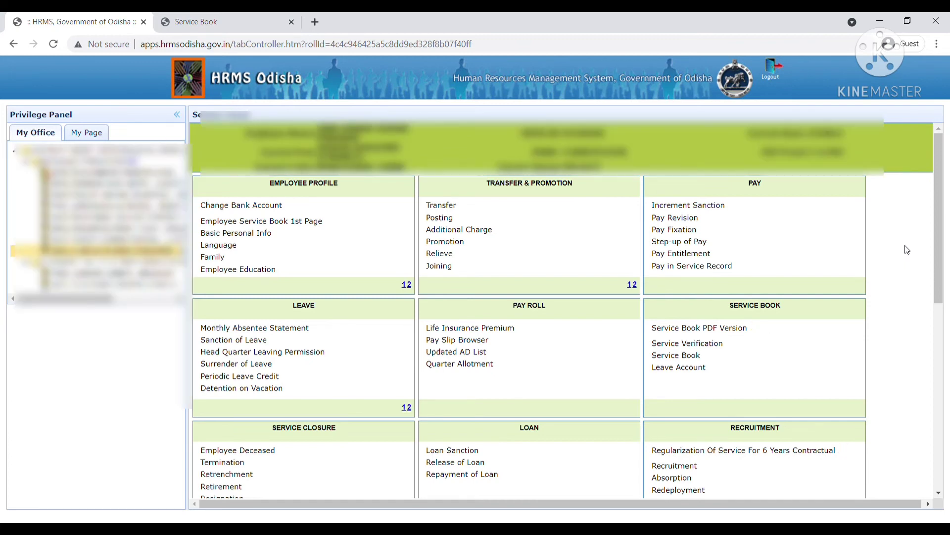
left_click(451, 207)
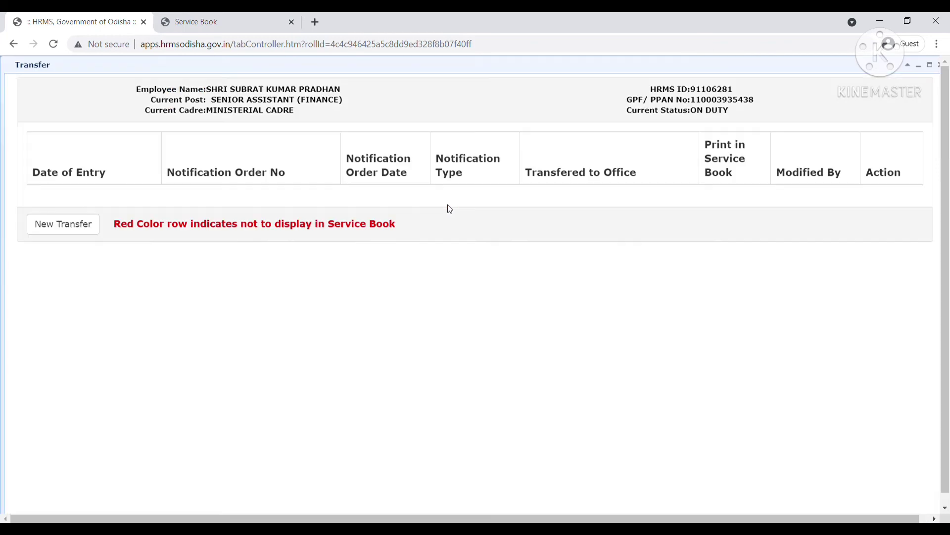
left_click(75, 233)
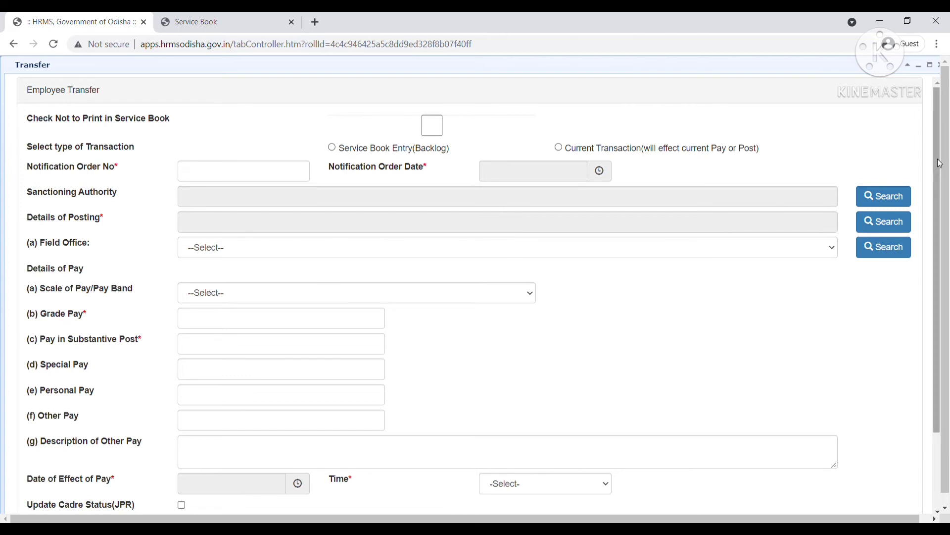
scroll(940, 163, "down", 2)
scroll(948, 324, "up", 2)
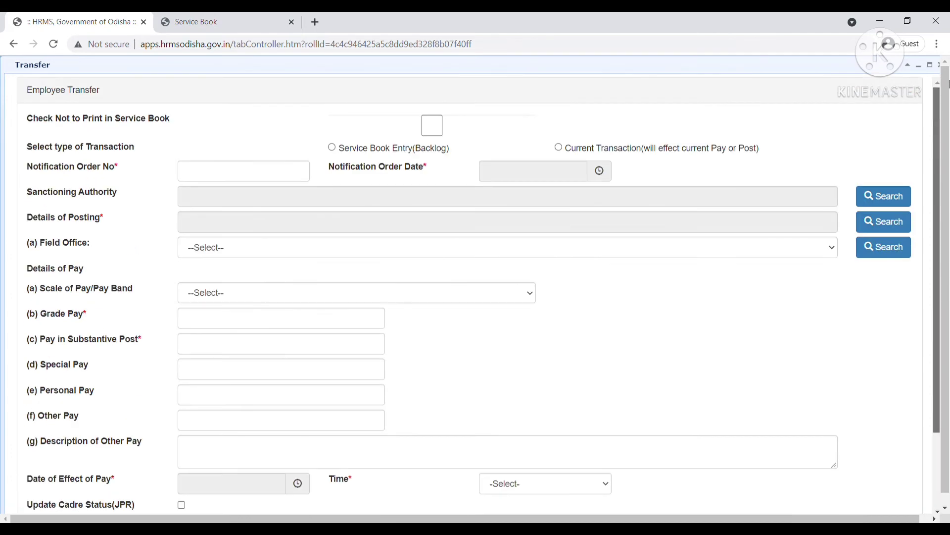
left_click(940, 69)
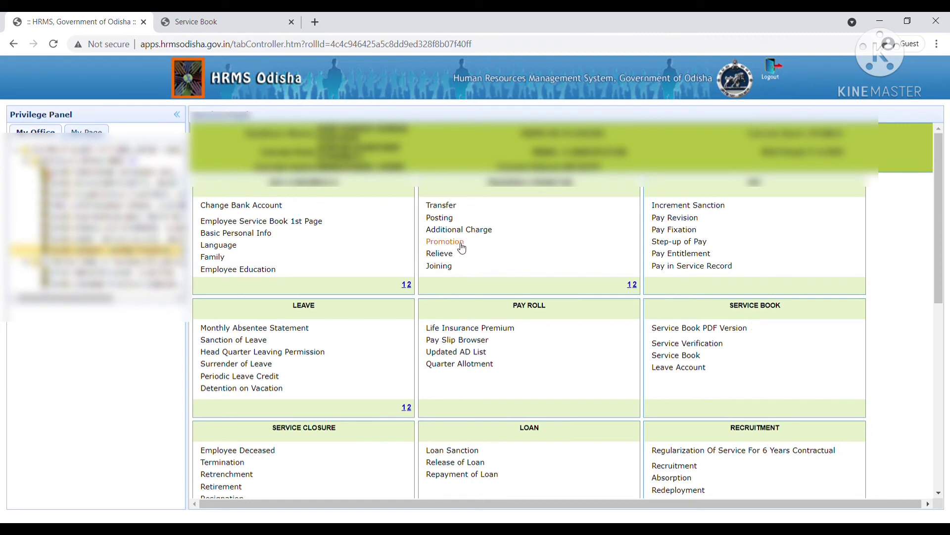
Step: Examine the full promotion record with notification order date 02-MAR-2021, and close Promotion without saving
left_click(461, 247)
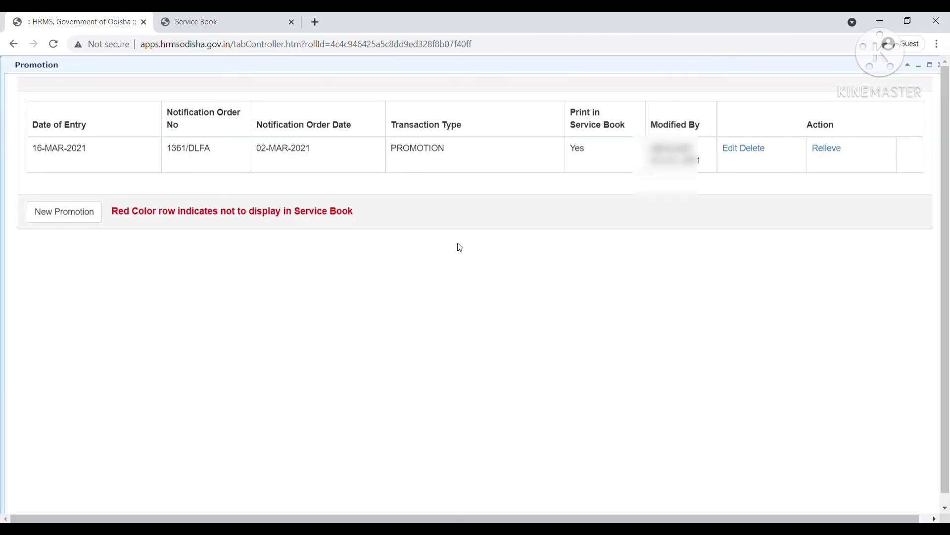
left_click(730, 150)
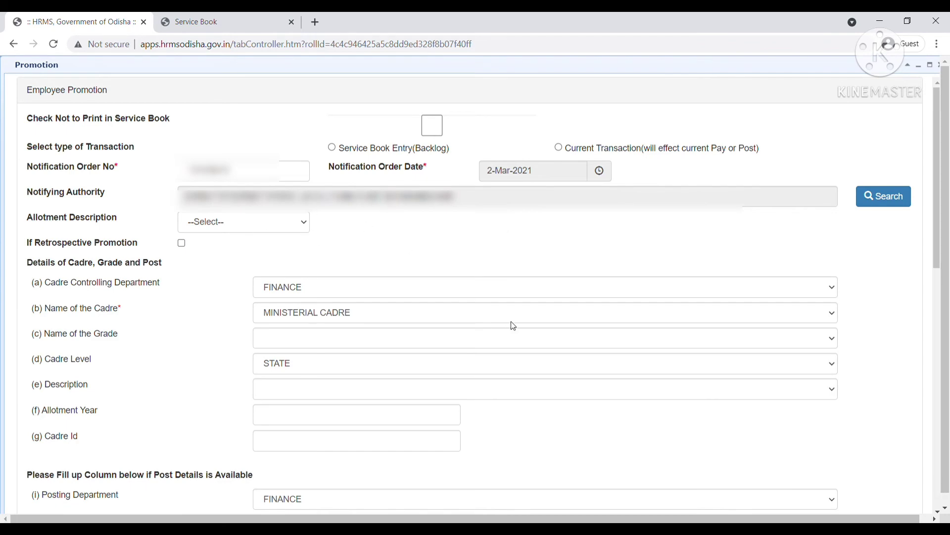
left_click_drag(940, 190, 933, 431)
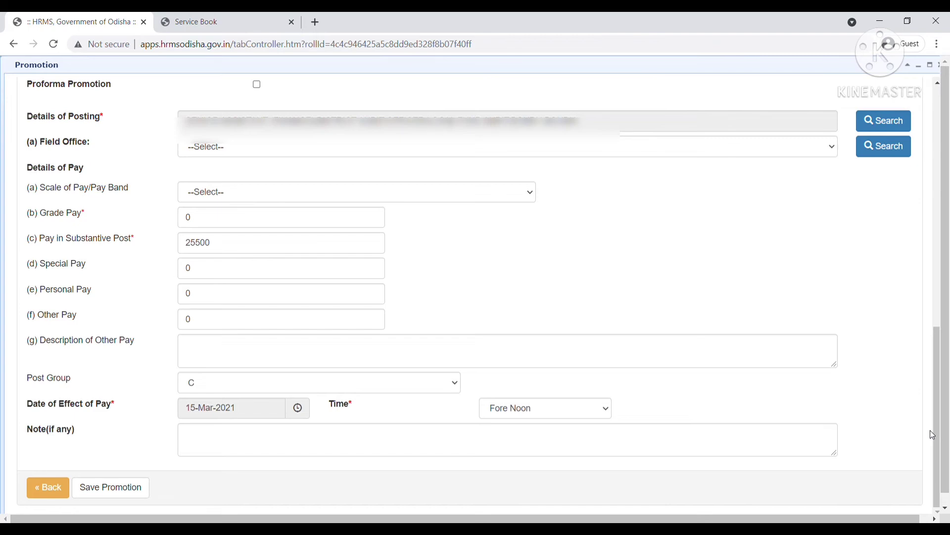
left_click_drag(931, 414, 949, 144)
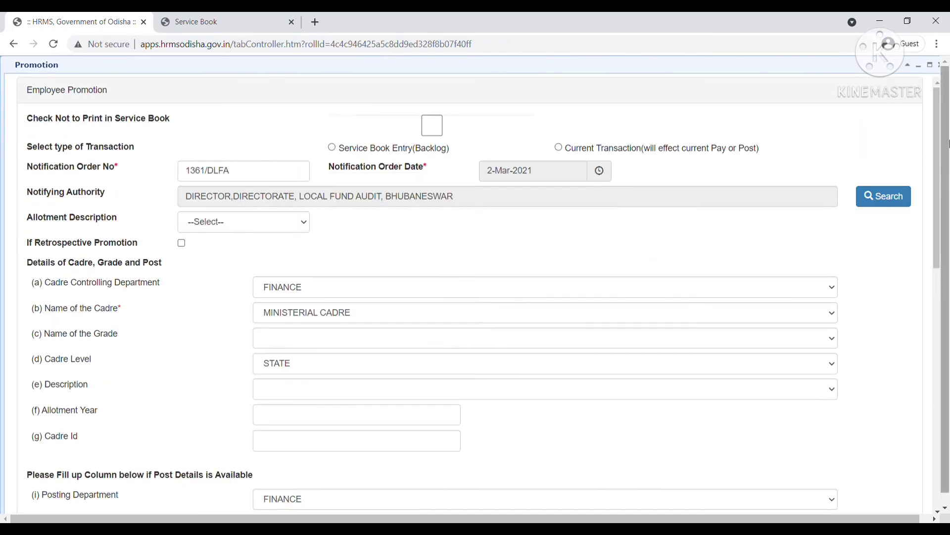
left_click(940, 66)
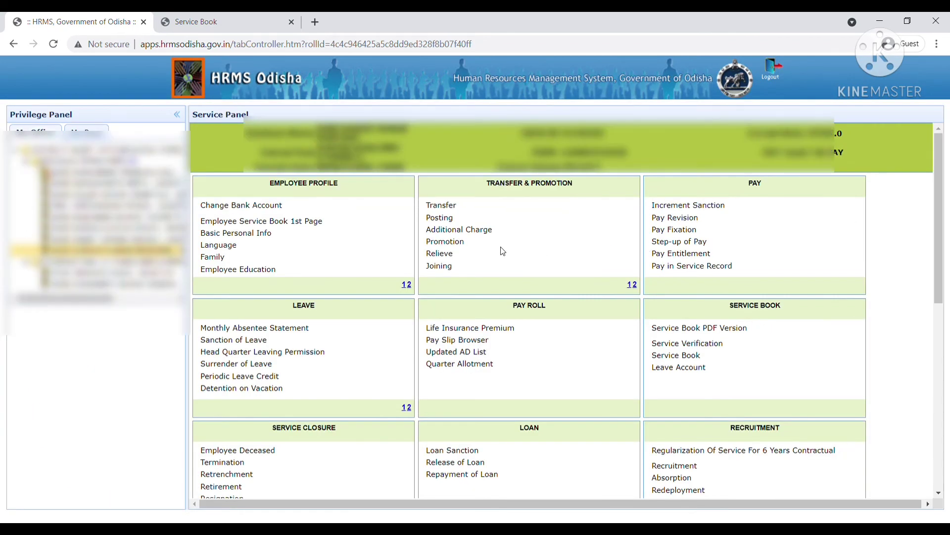
Step: Examine the relieve order details of the 02-MAR-2021 promotion, and close them without saving
left_click(448, 242)
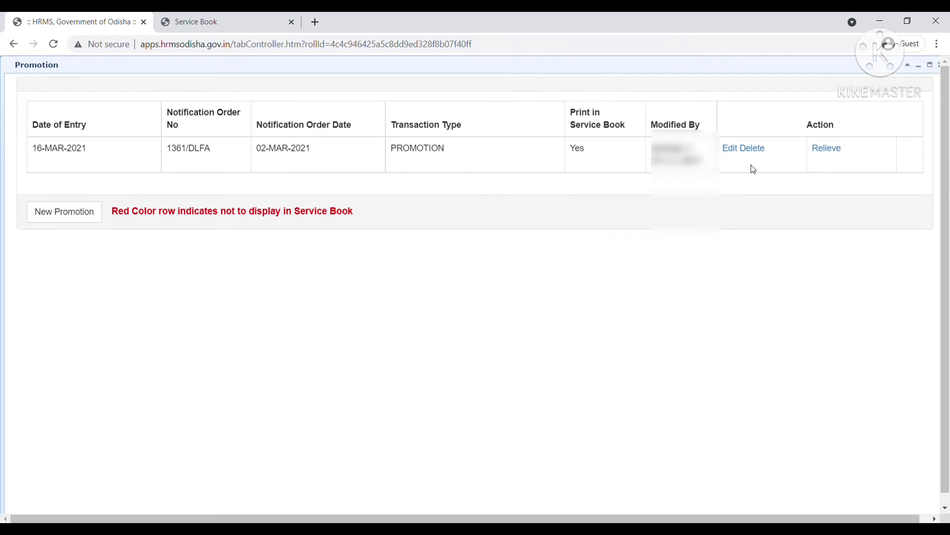
left_click(827, 149)
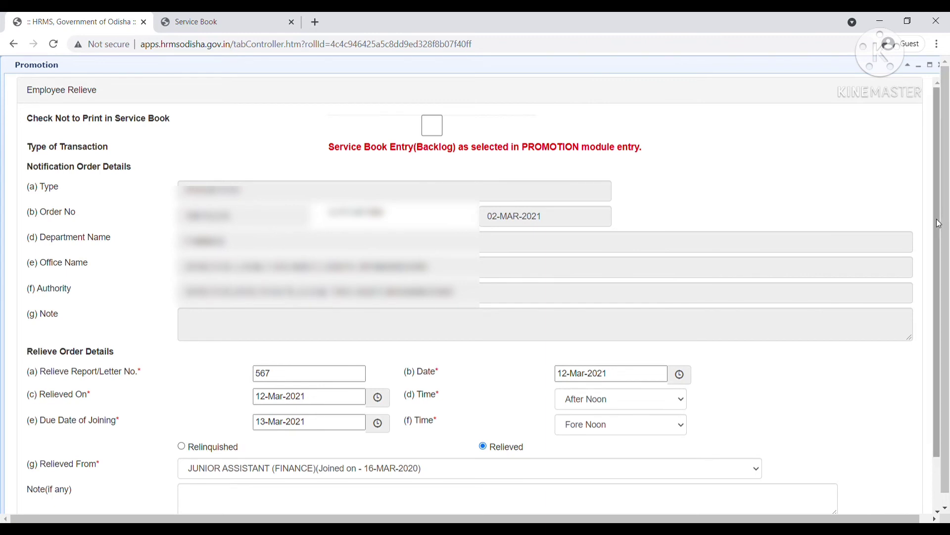
scroll(946, 274, "down", 1)
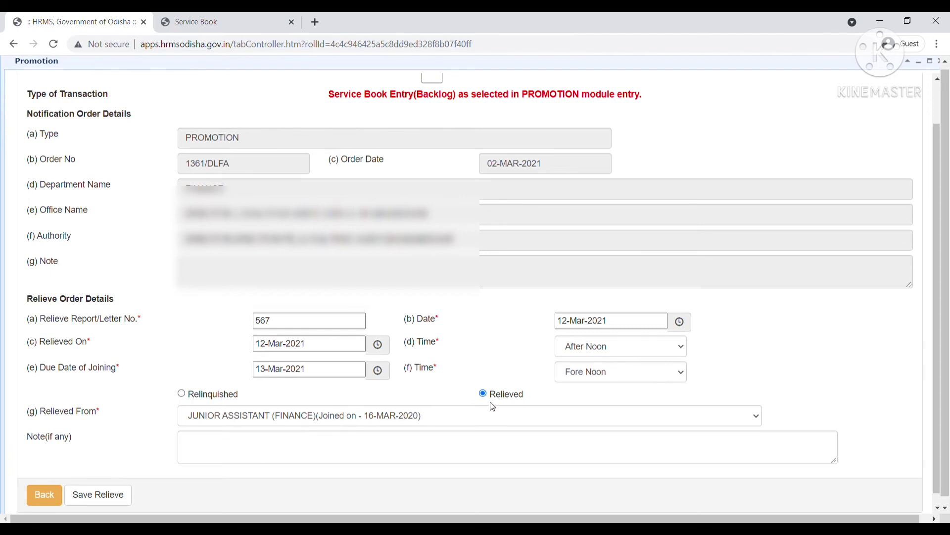
left_click(941, 61)
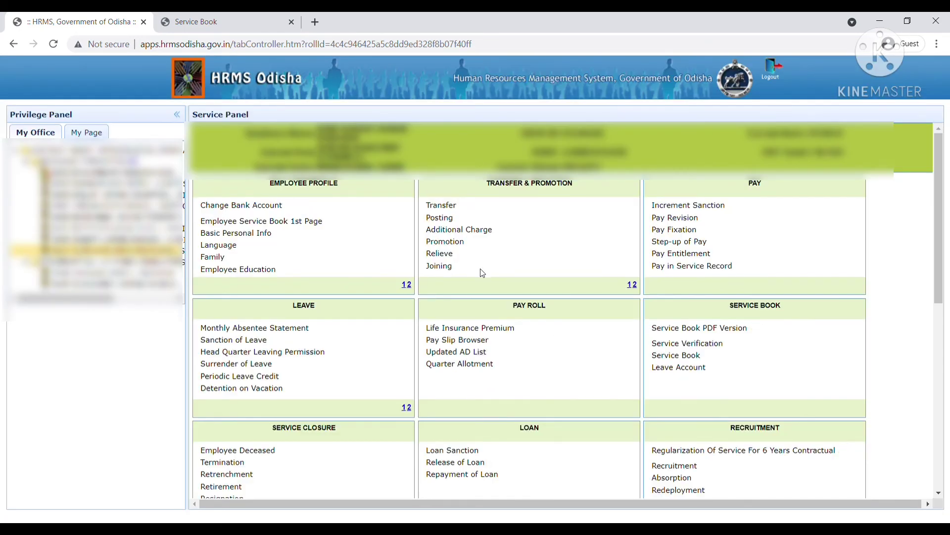
Step: Examine the joining details of the promotion notified on 02-MAR-2021, and close Joining without saving
left_click(442, 268)
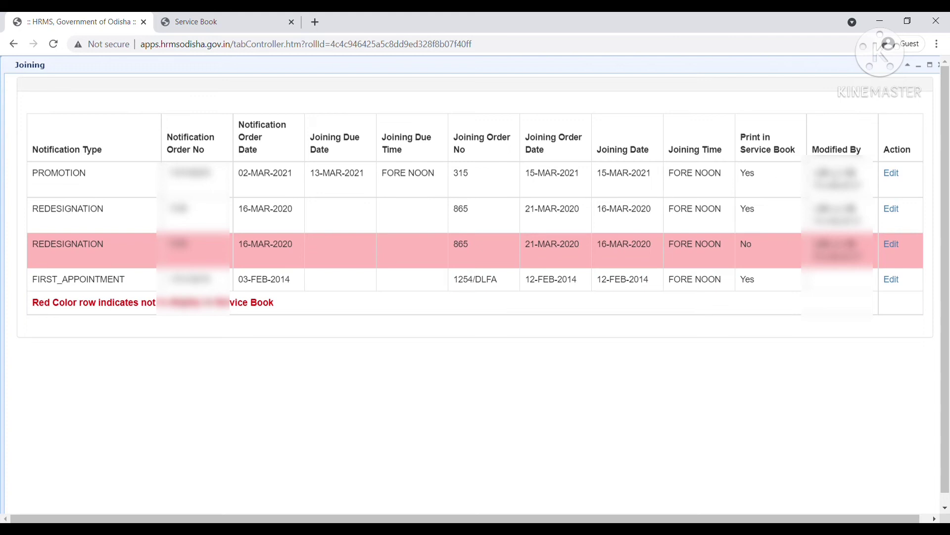
left_click(892, 174)
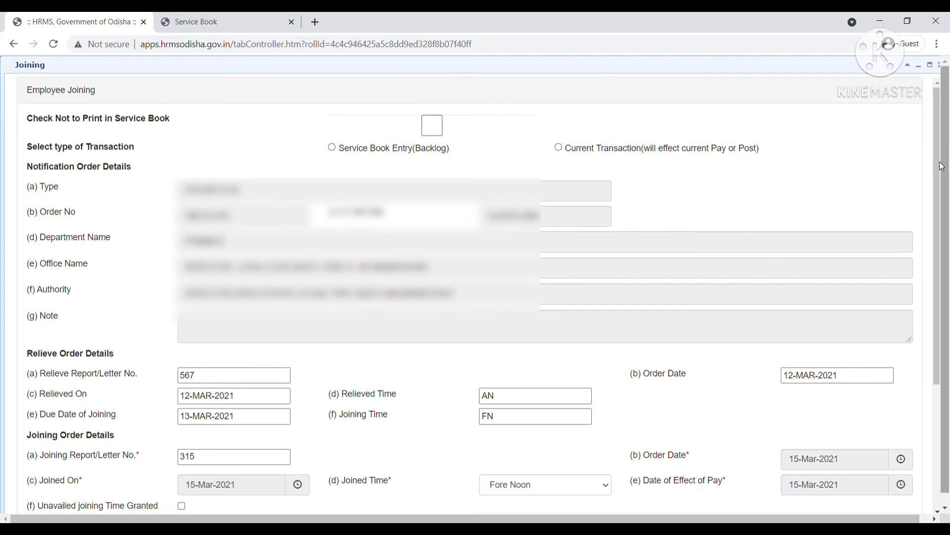
left_click_drag(940, 165, 945, 284)
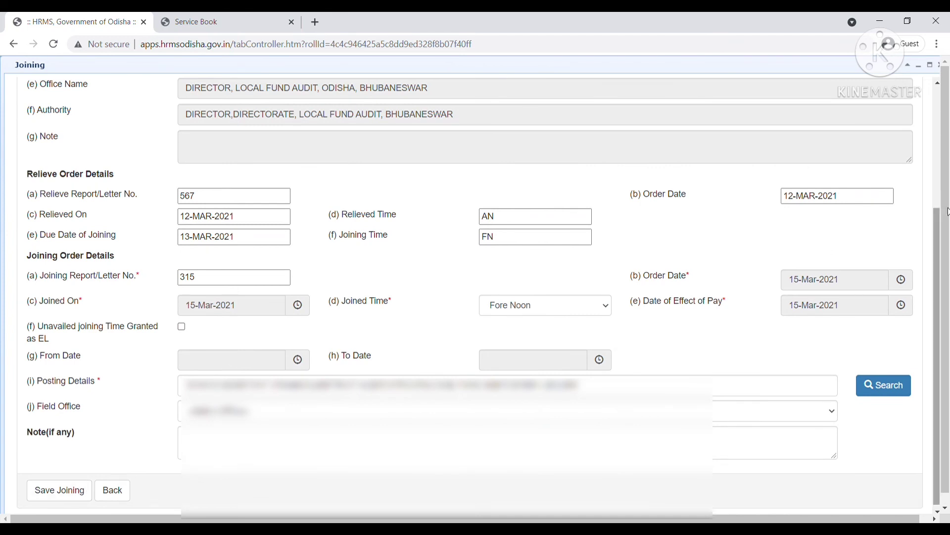
left_click_drag(942, 218, 936, 86)
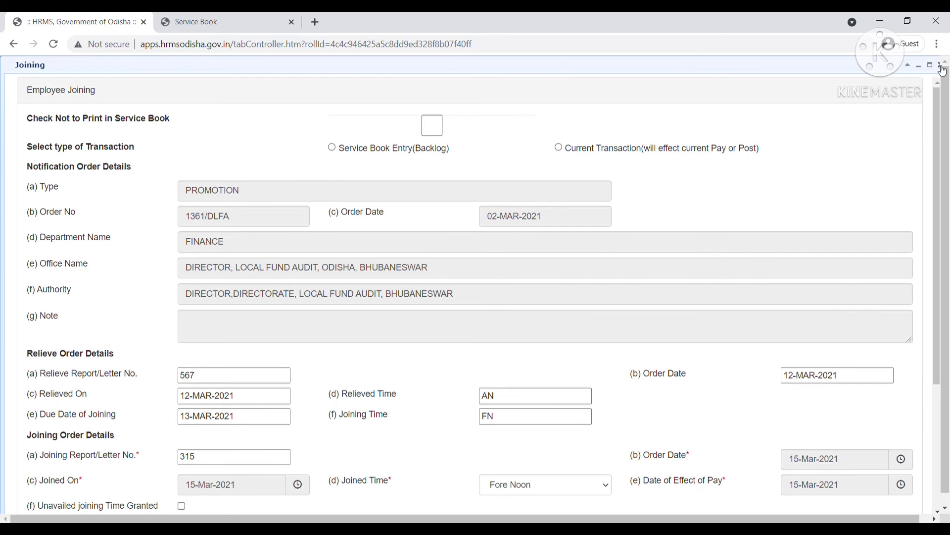
left_click(940, 66)
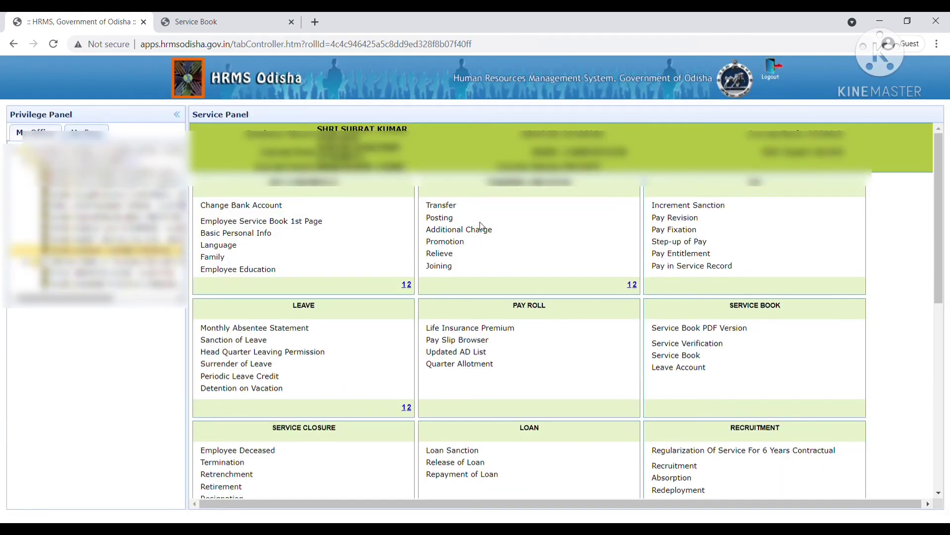
Step: Review the blank new Transfer form down to its end and the Joining list, closing both without saving
left_click(455, 211)
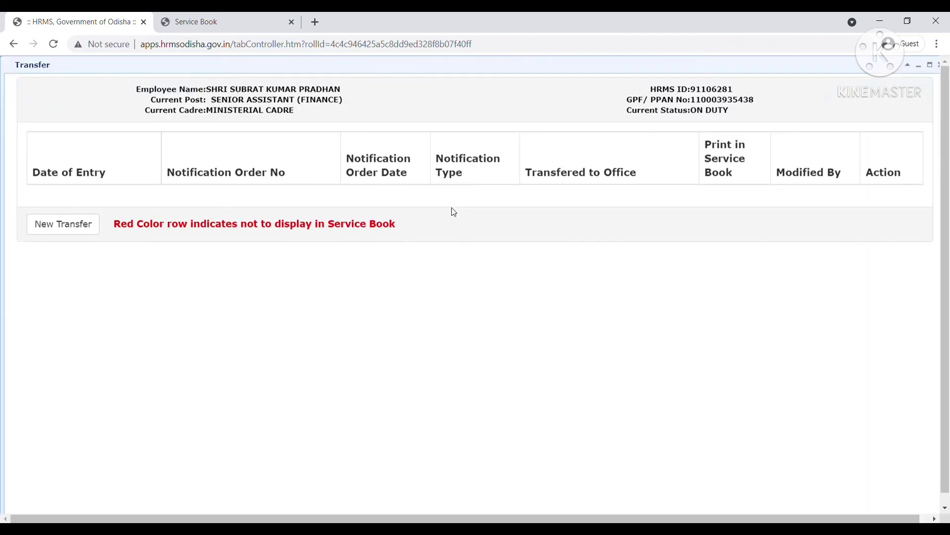
left_click(86, 224)
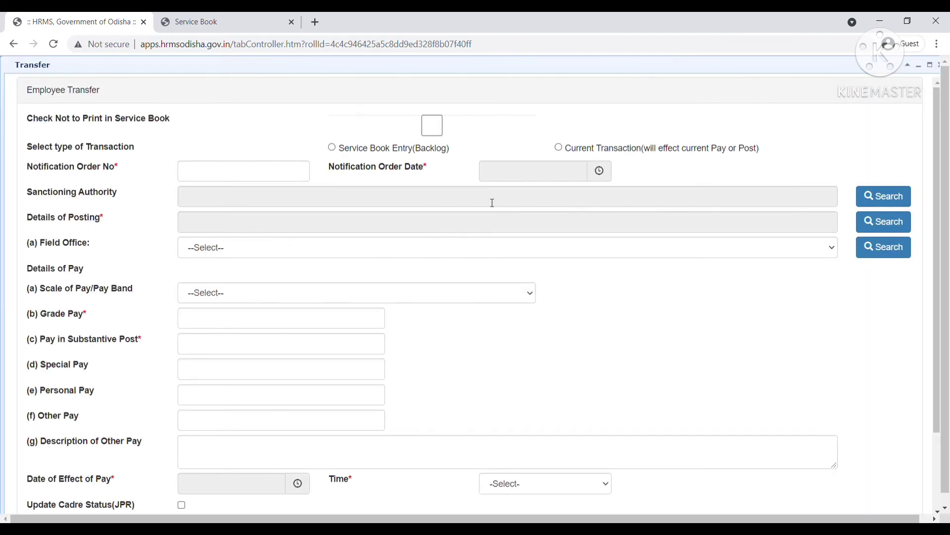
left_click_drag(937, 209, 940, 289)
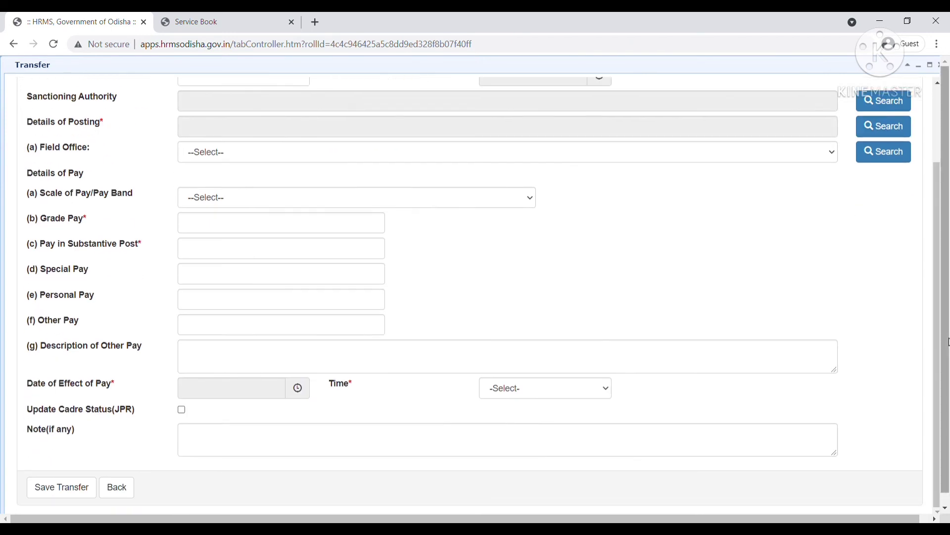
left_click(112, 497)
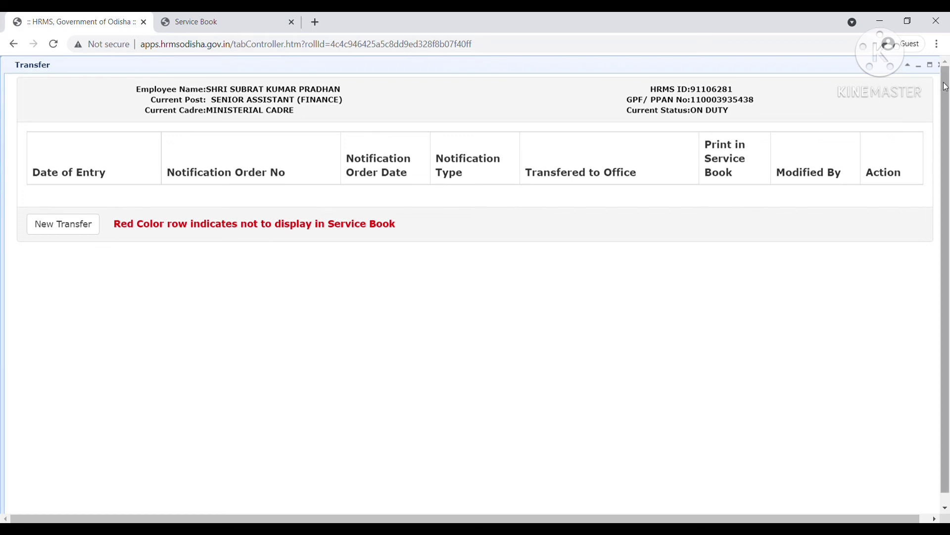
left_click(943, 66)
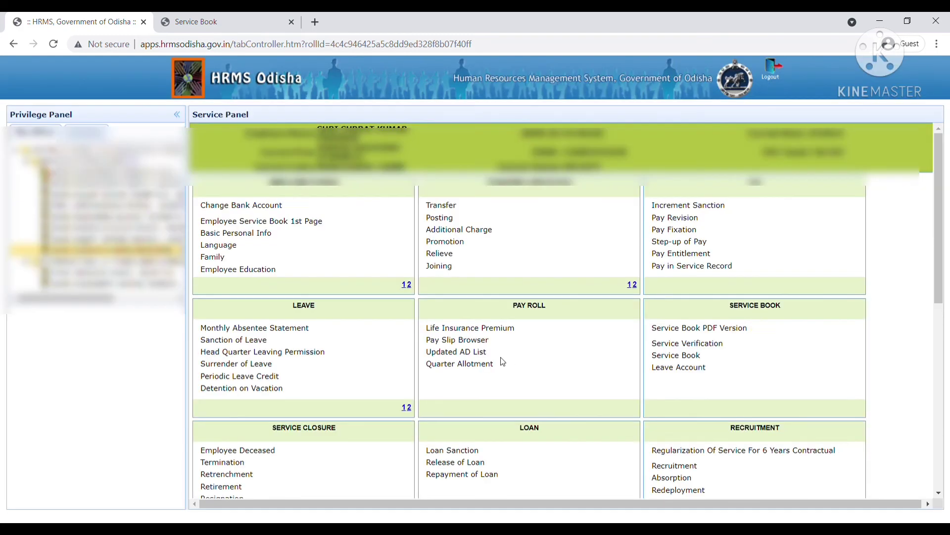
left_click(439, 267)
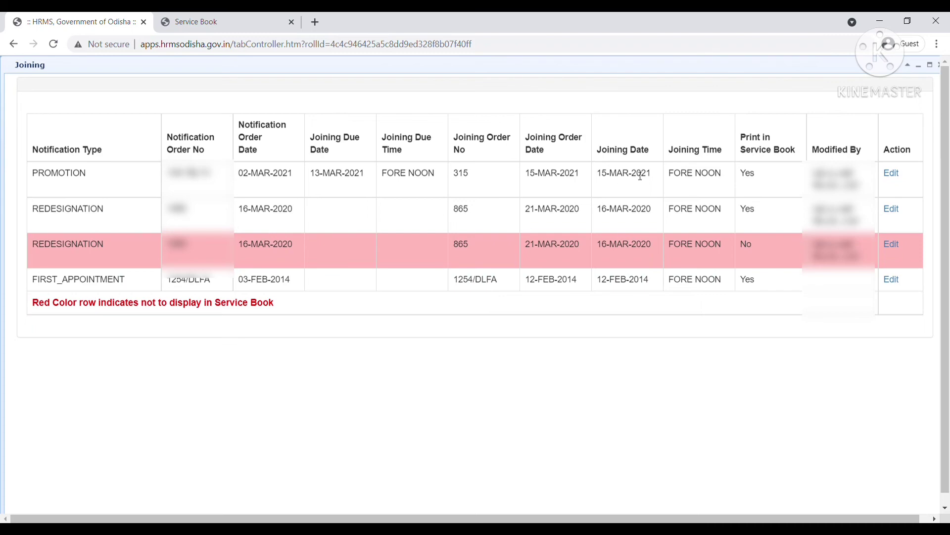
left_click(939, 66)
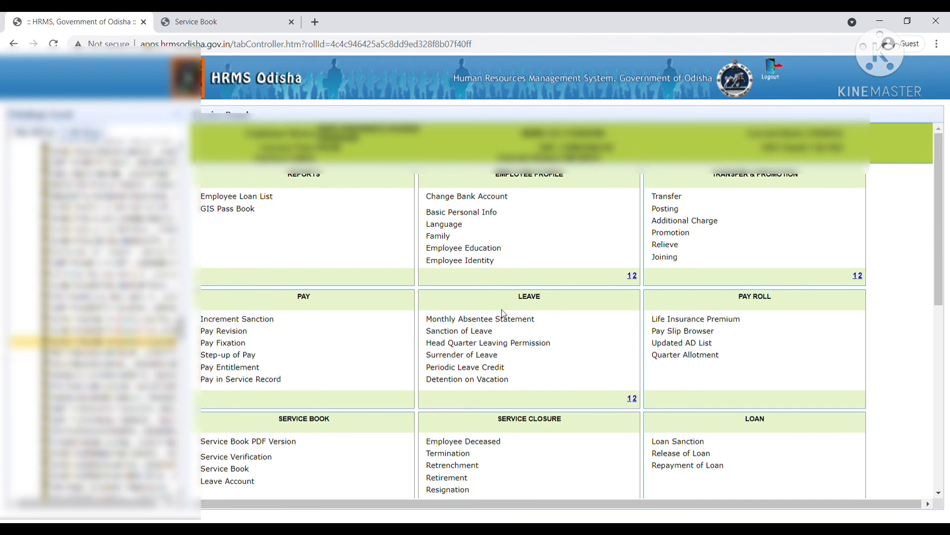
Step: Download the PDF version of the employee's service book, and reload the online Service Book page before closing it
left_click(269, 442)
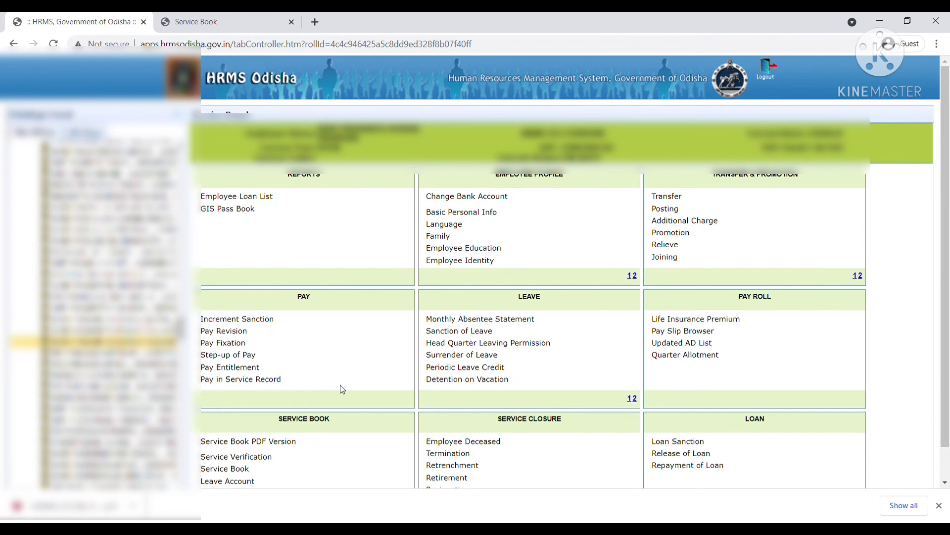
left_click(247, 16)
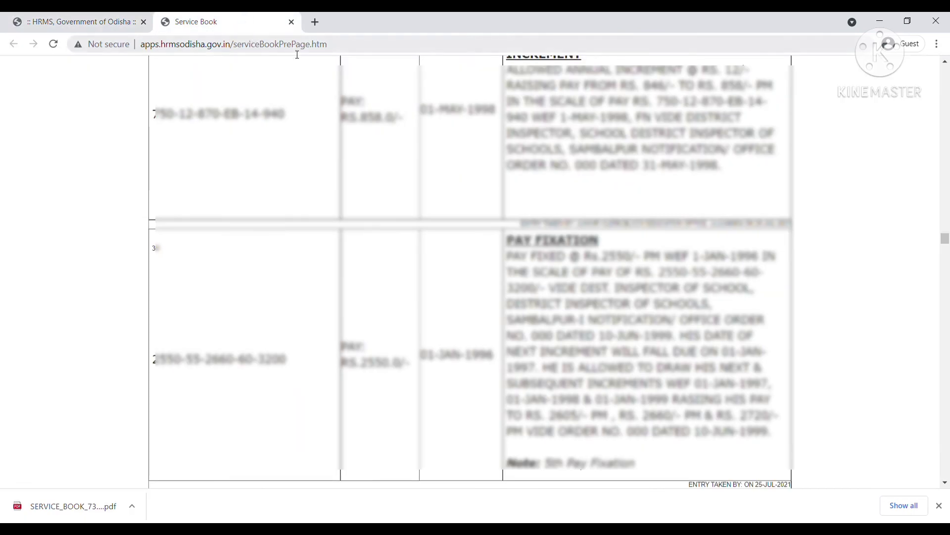
left_click(365, 46)
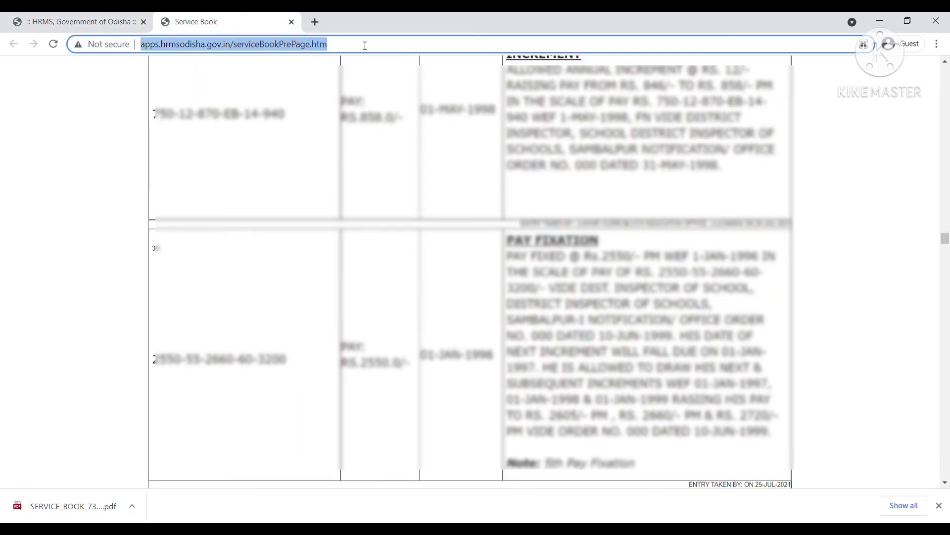
key("Return")
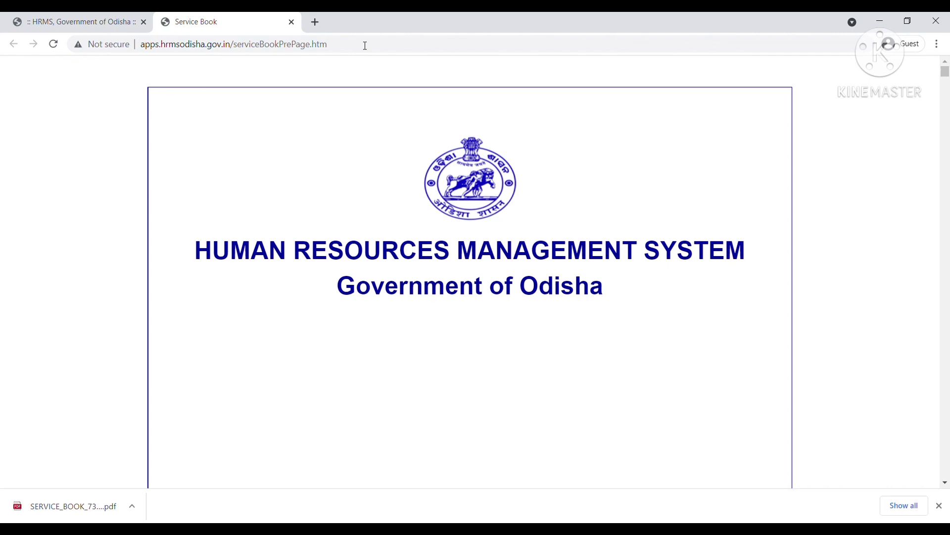
left_click(291, 22)
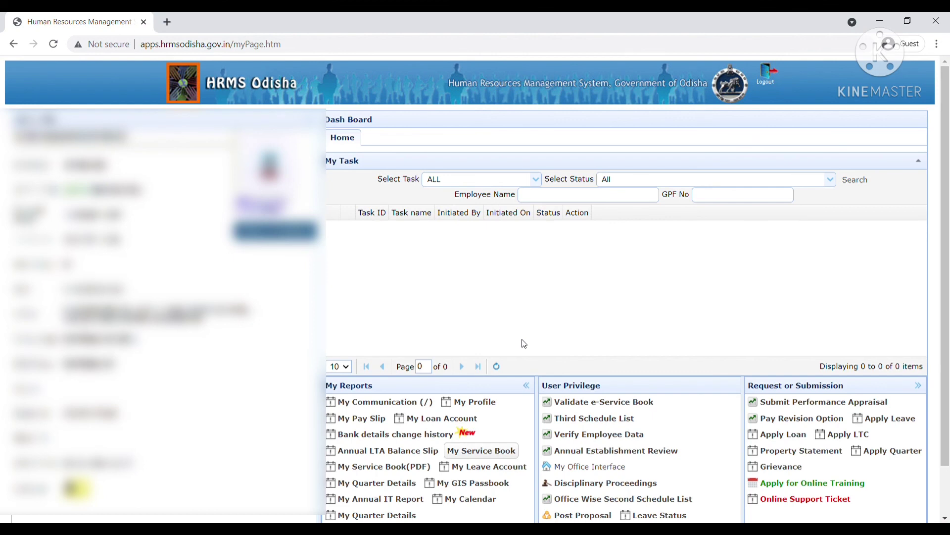
Step: Load an employee's service book transactions in Validate e-Service Book and look through the entries awaiting validation
left_click(607, 409)
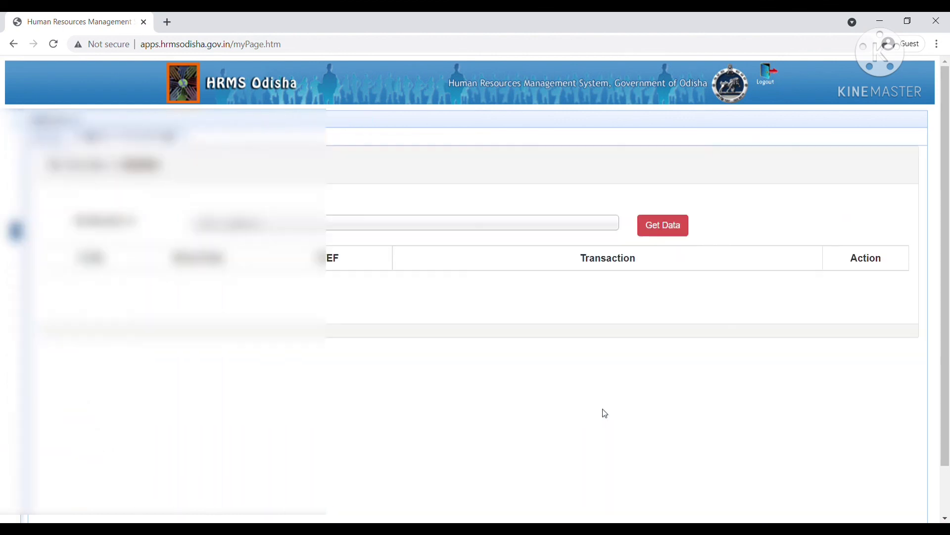
left_click(398, 228)
left_click(278, 309)
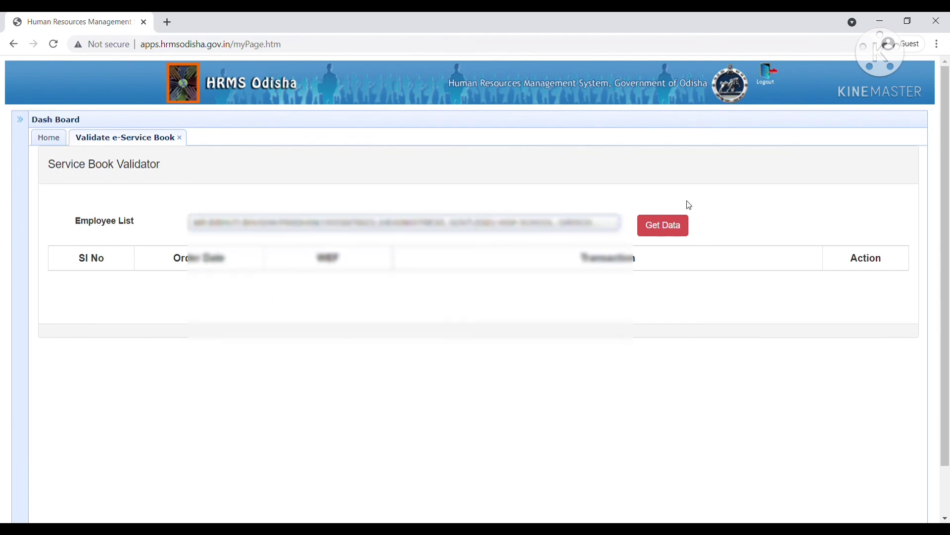
left_click(668, 226)
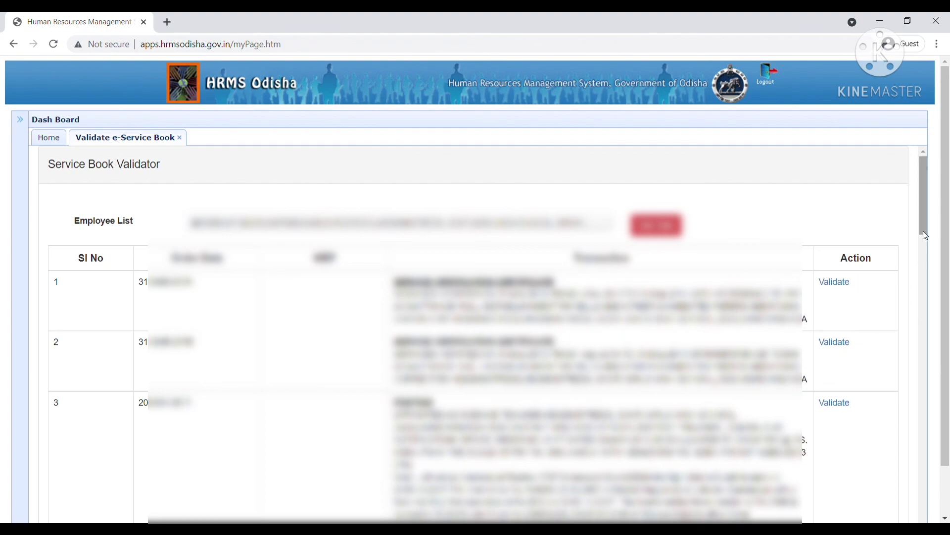
mouse_move(926, 235)
left_mouse_down()
mouse_move(920, 515)
mouse_move(934, 244)
left_mouse_up()
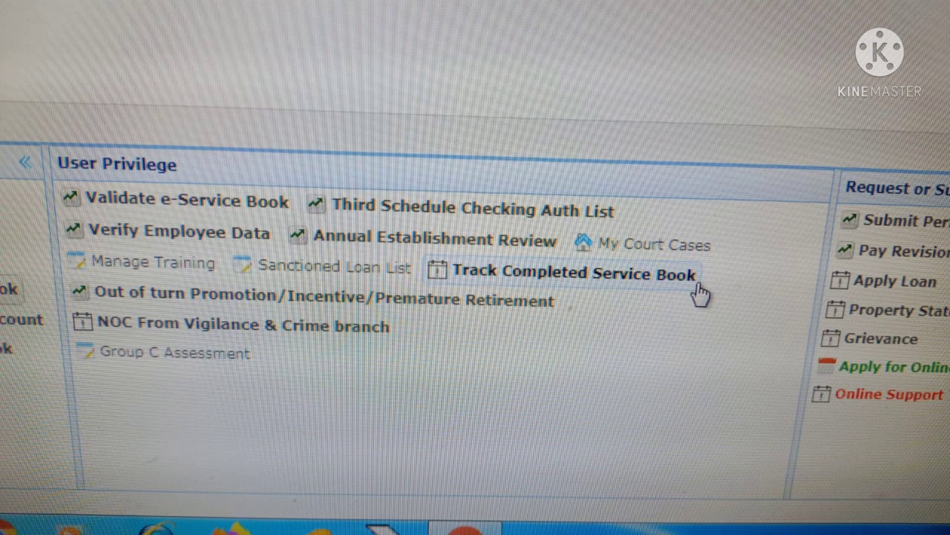
Step: Open Track Completed Service Book to check each employee's service book update status
left_click(575, 273)
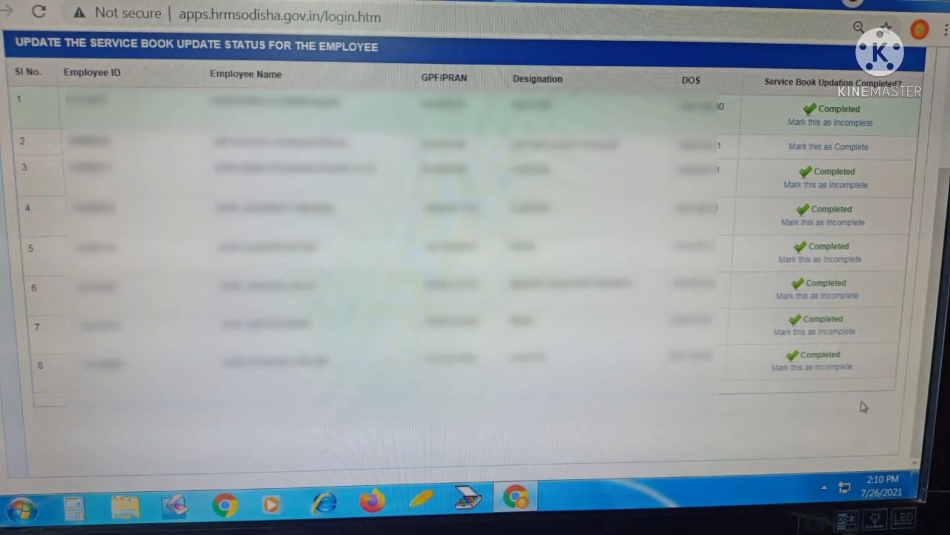